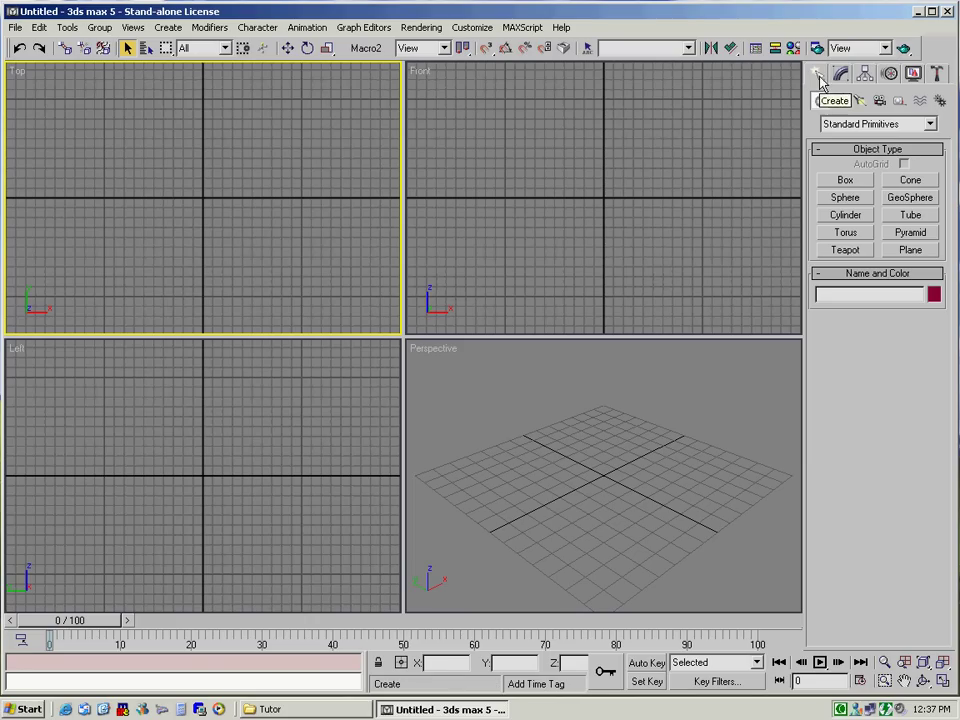
Create a 32'0" by 36'6" plane at the origin via Keyboard Entry and zoom extents in all viewports.
left_click(910, 251)
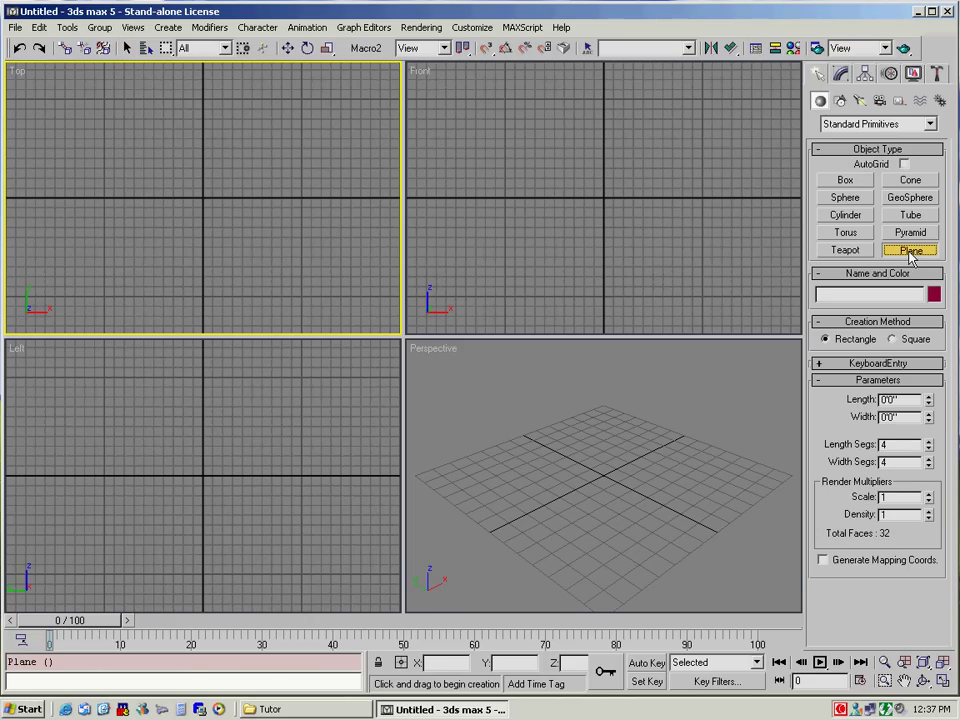
left_click(819, 366)
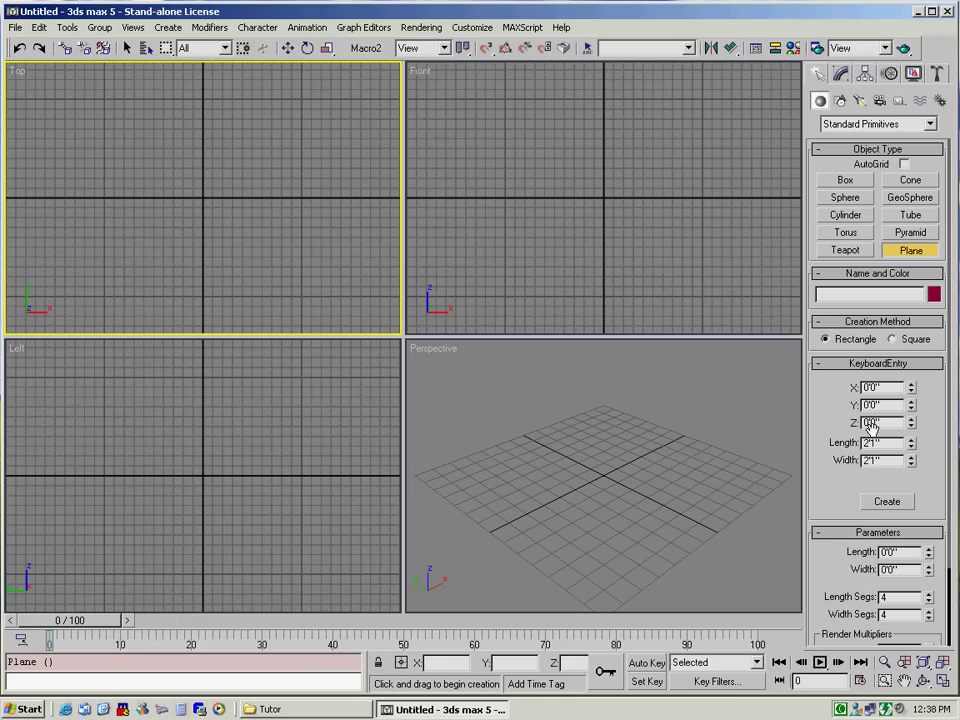
left_click_drag(885, 442, 829, 442)
type("32")
key("Tab")
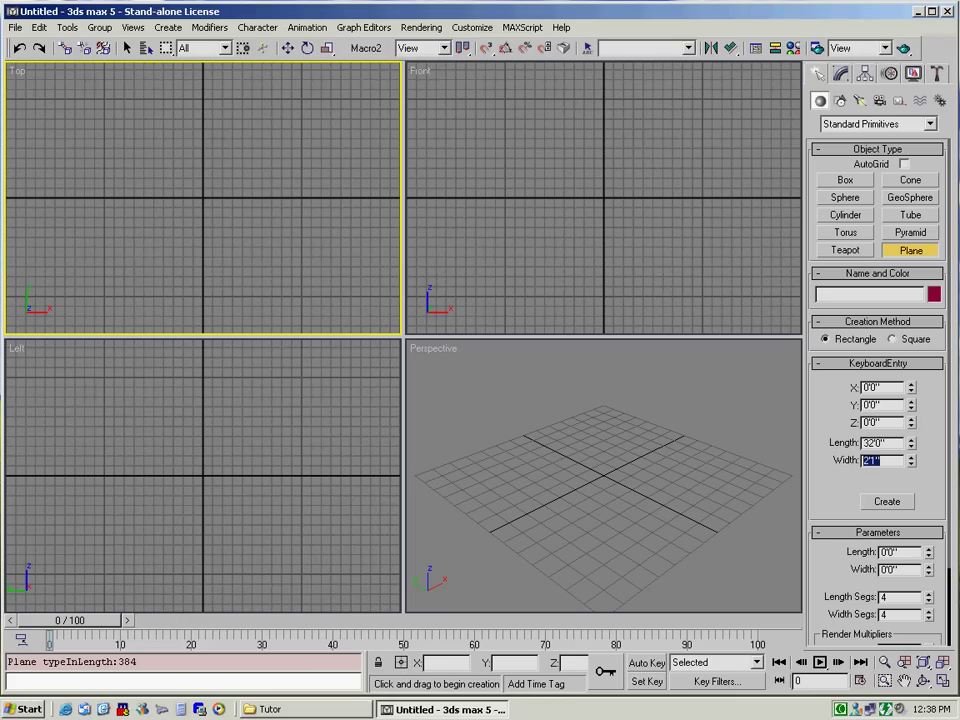
type("36")
key("Return")
left_click(887, 501)
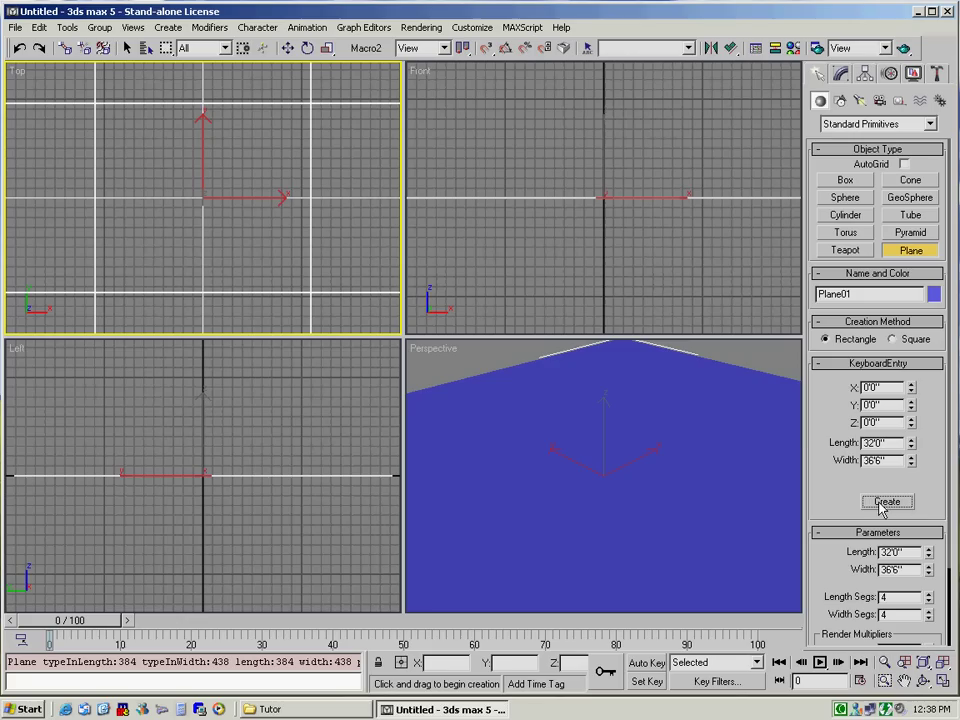
left_click(943, 662)
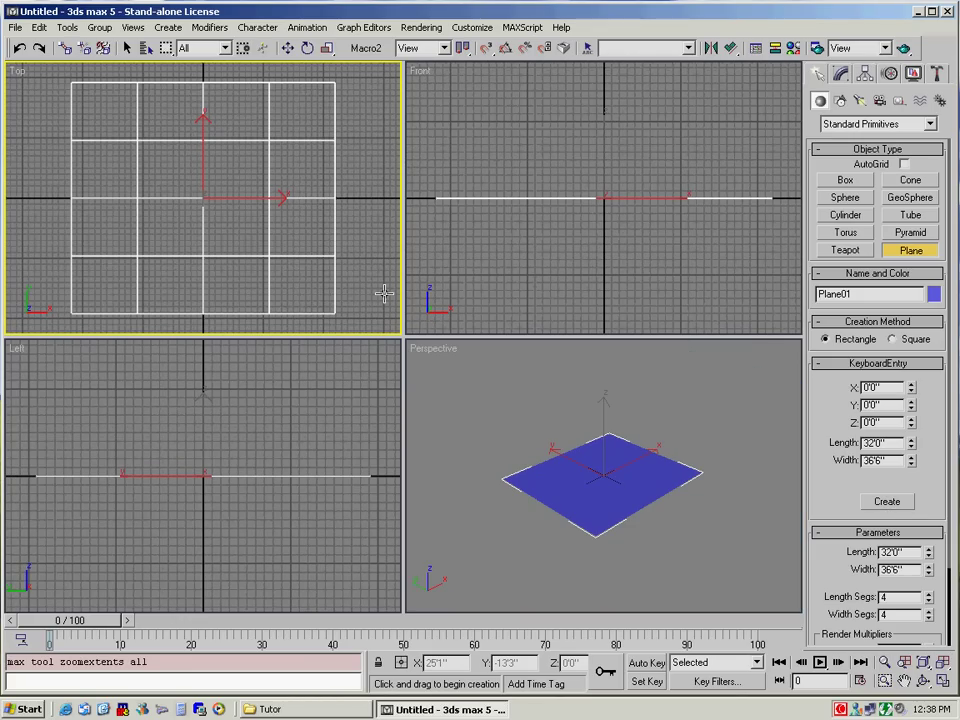
From the Front view, create an upright 7'8" by 36'6" plane, Plane02, at the origin.
right_click(502, 279)
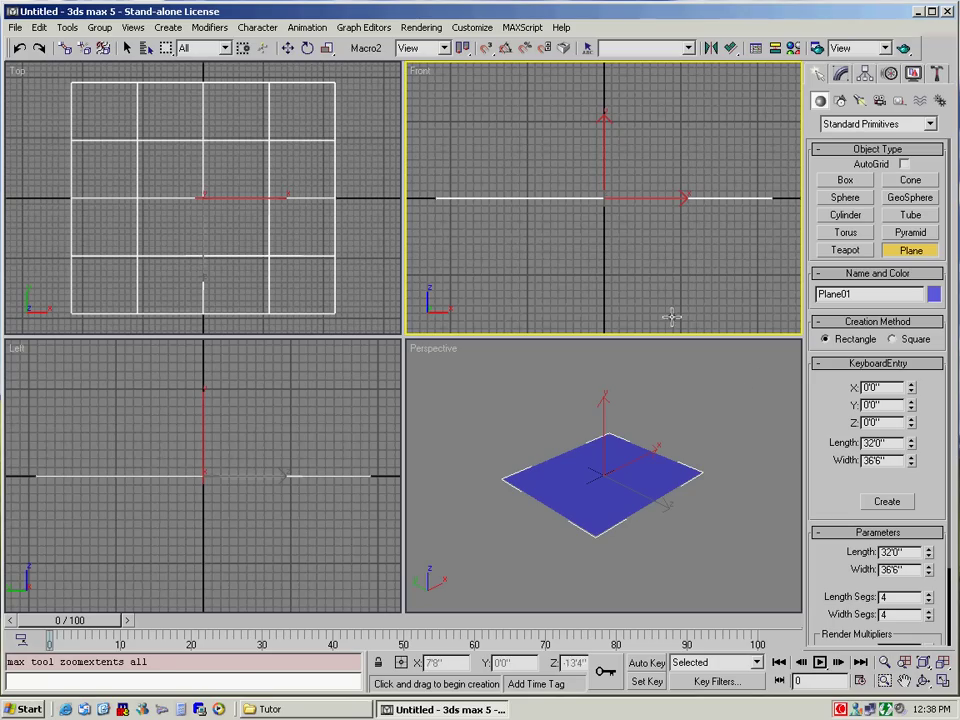
left_click_drag(884, 442, 846, 443)
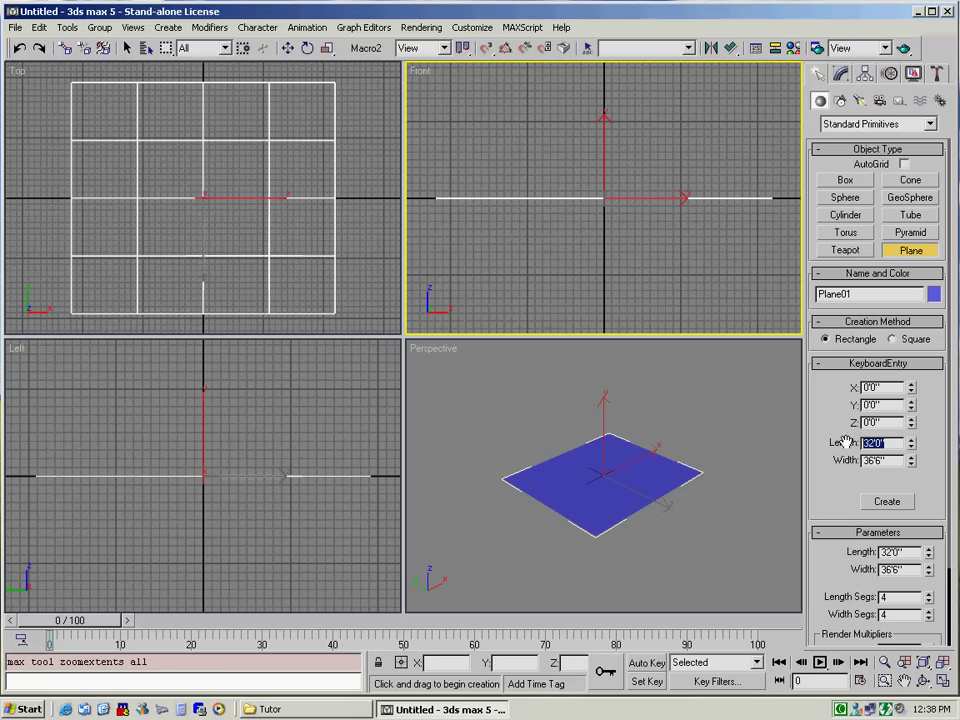
type("7'8")
key("Tab")
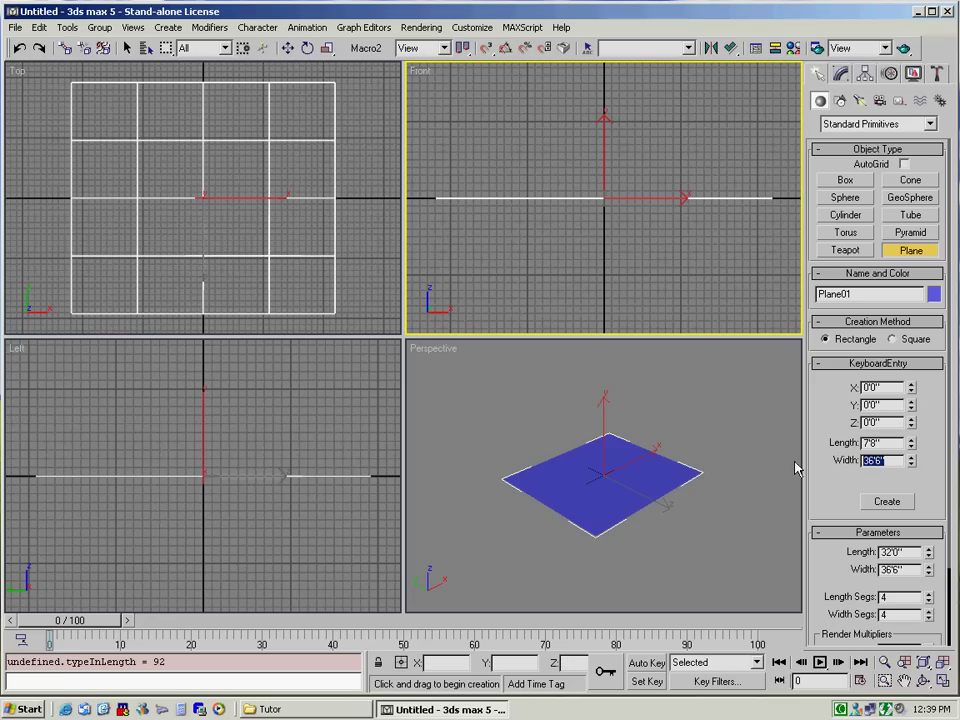
left_click(884, 502)
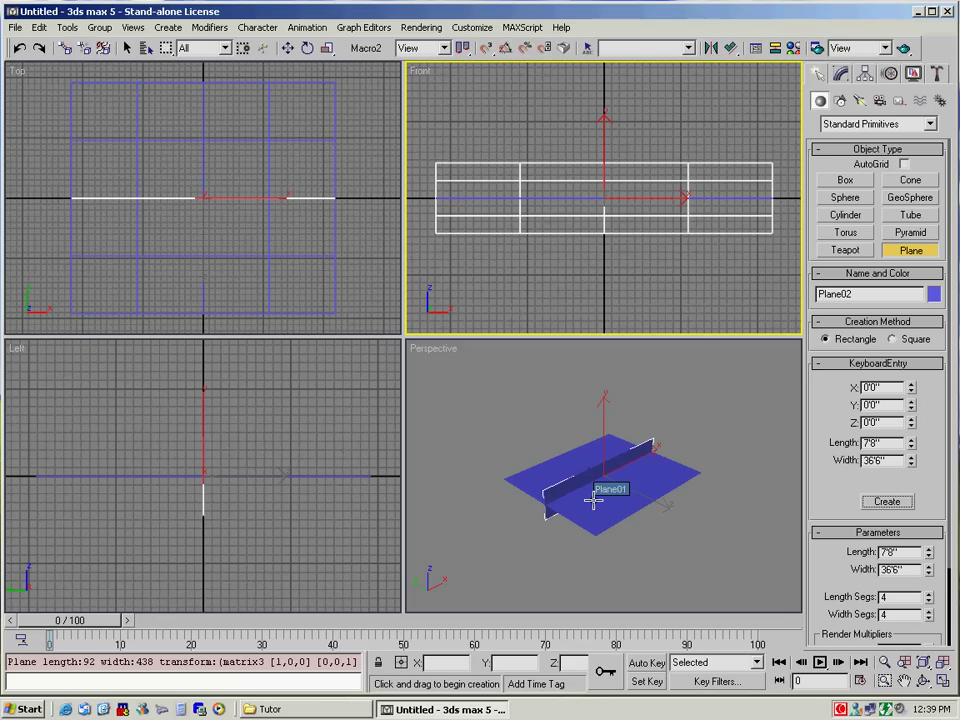
From the Left view, create an upright 7'8" by 32'0" plane, Plane03, then activate Perspective with Move.
left_click(268, 519)
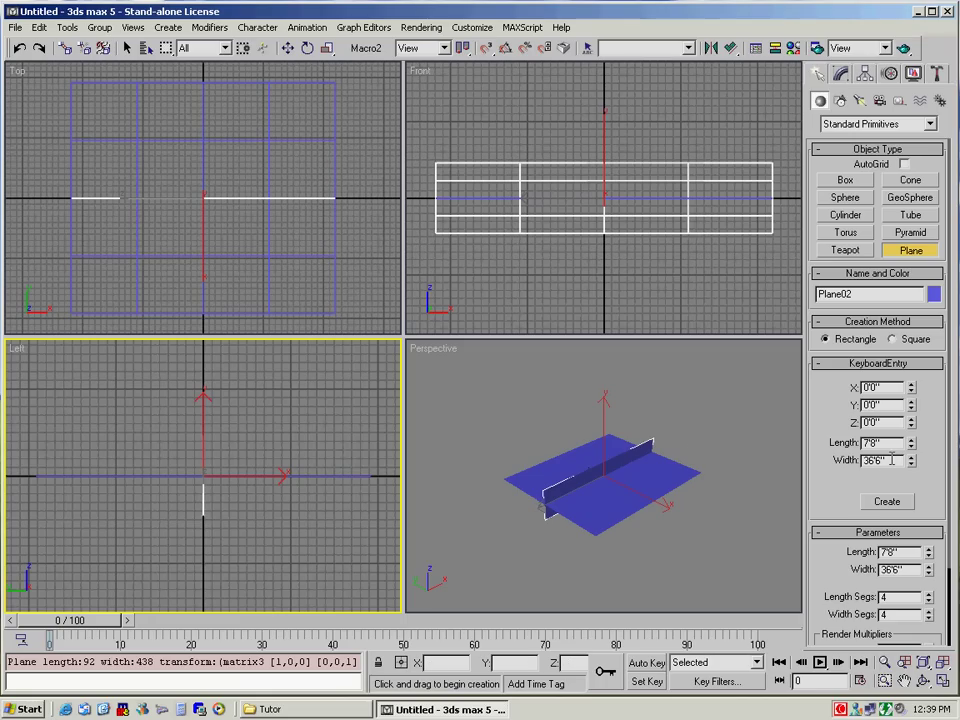
left_click_drag(903, 460, 836, 465)
type("32")
left_click(887, 501)
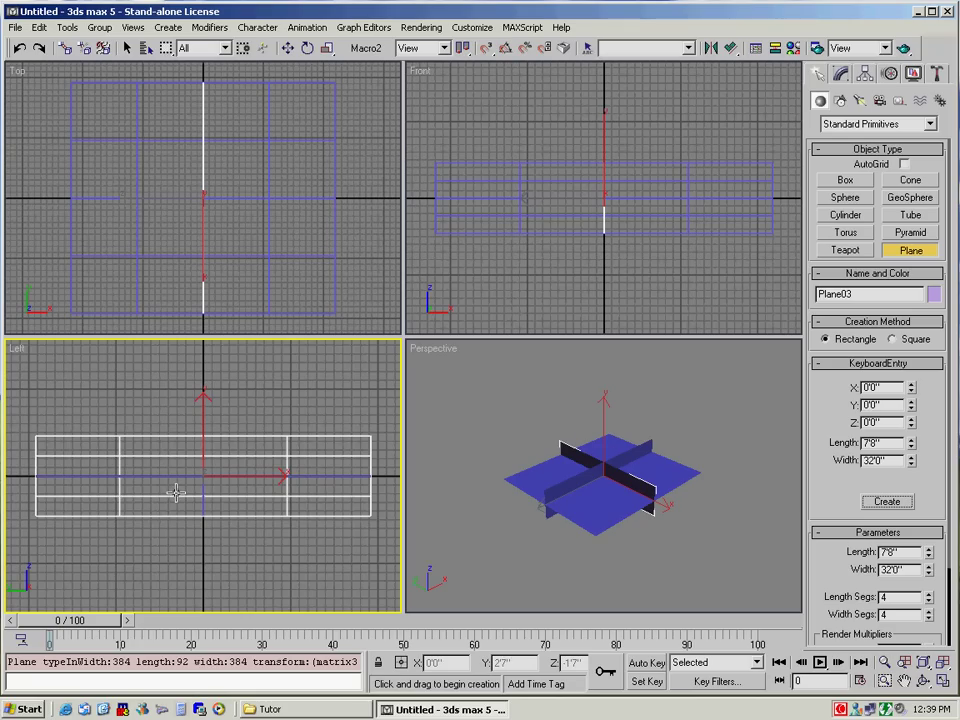
right_click(640, 532)
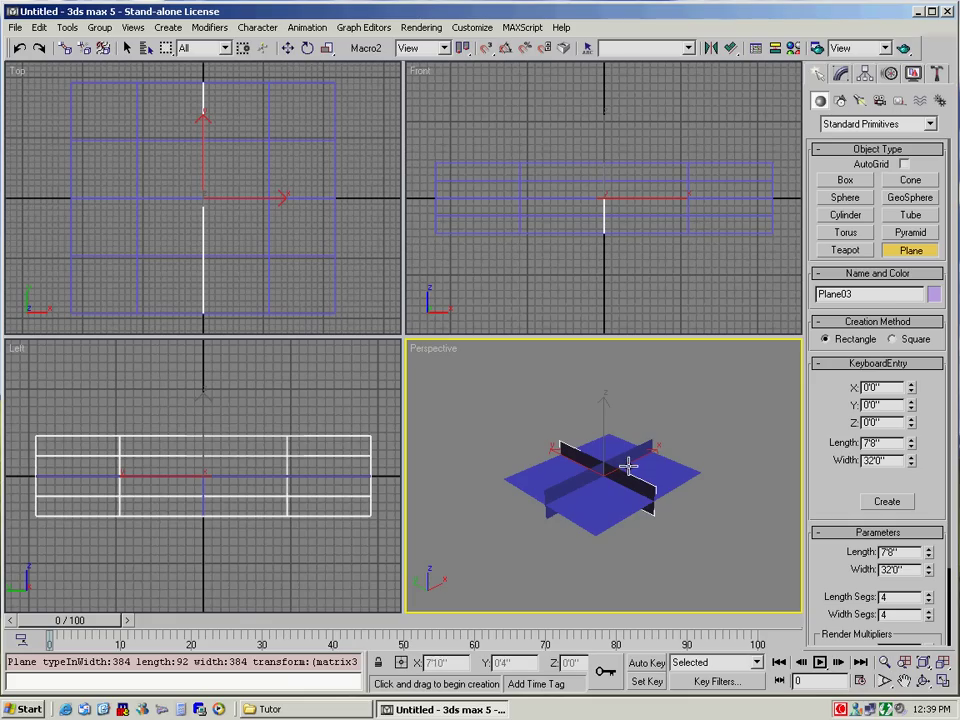
key("w")
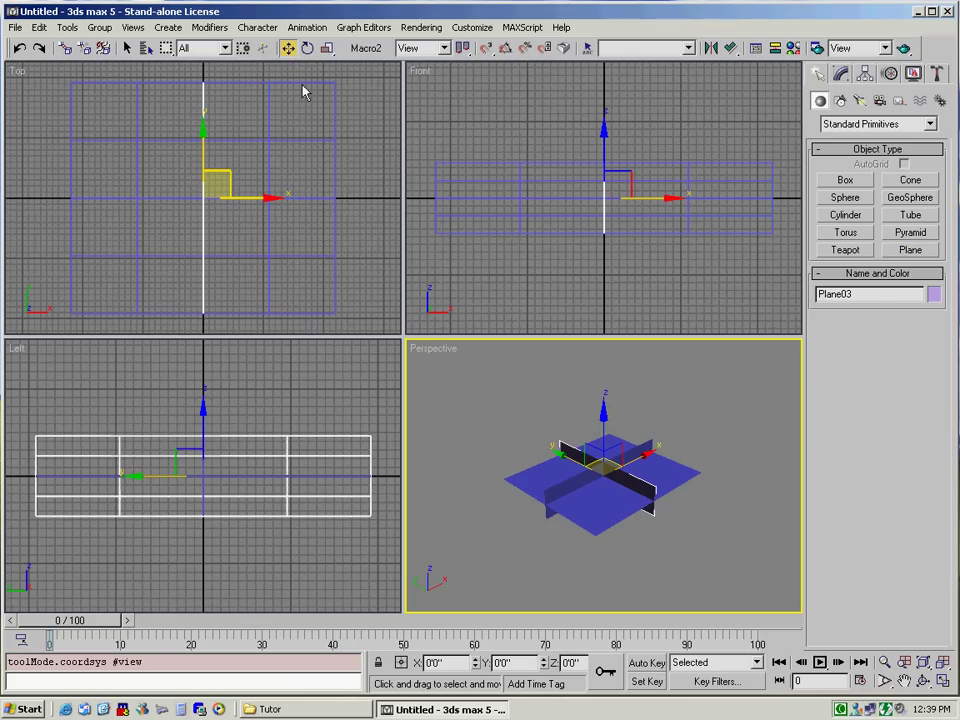
Align Plane01's minimum Z to Plane02's maximum so it sits at 3'10".
left_click(602, 514)
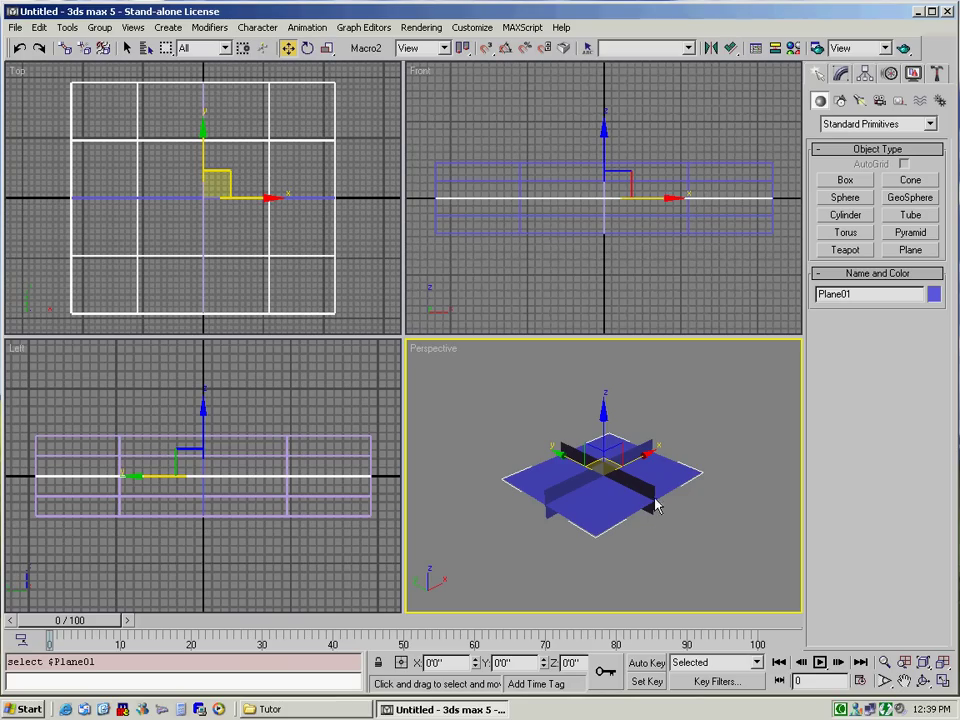
left_click(731, 48)
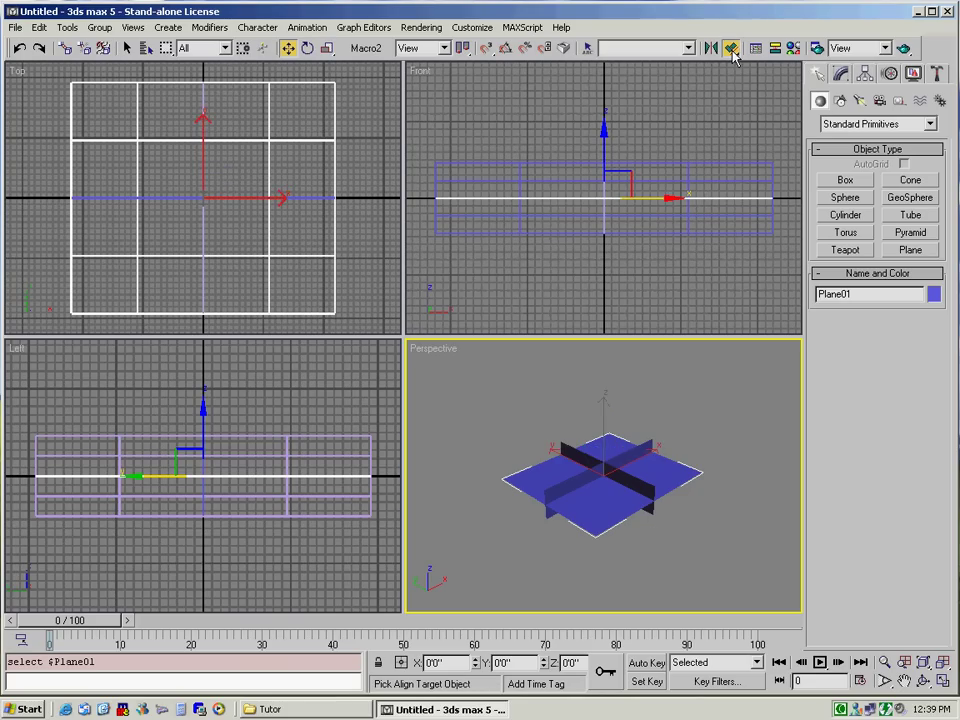
left_click(567, 485)
left_click_drag(452, 212, 317, 193)
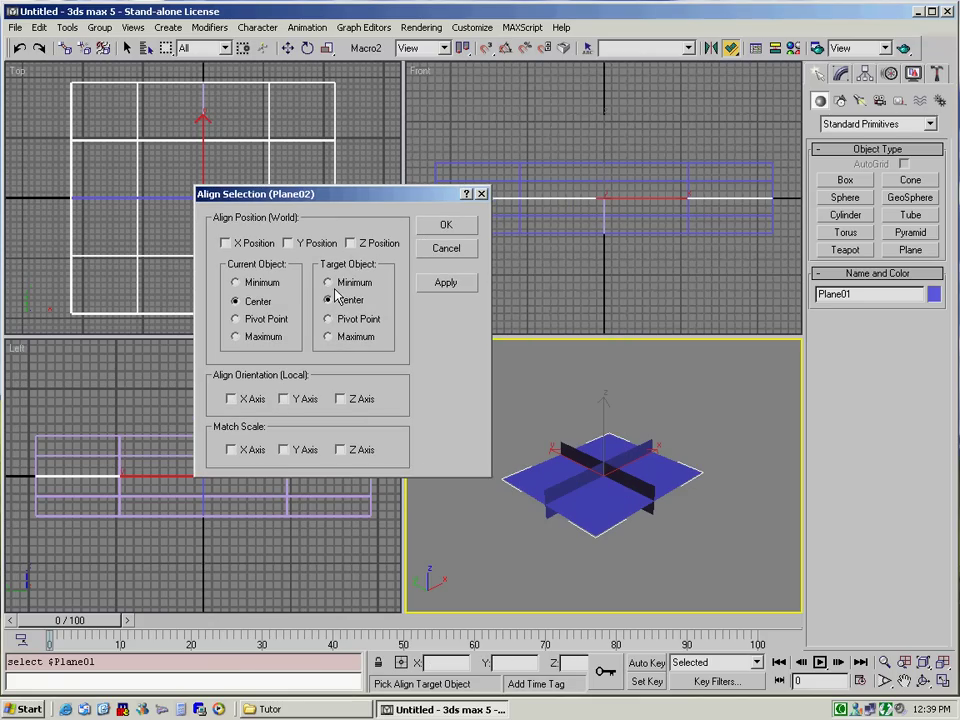
left_click(256, 283)
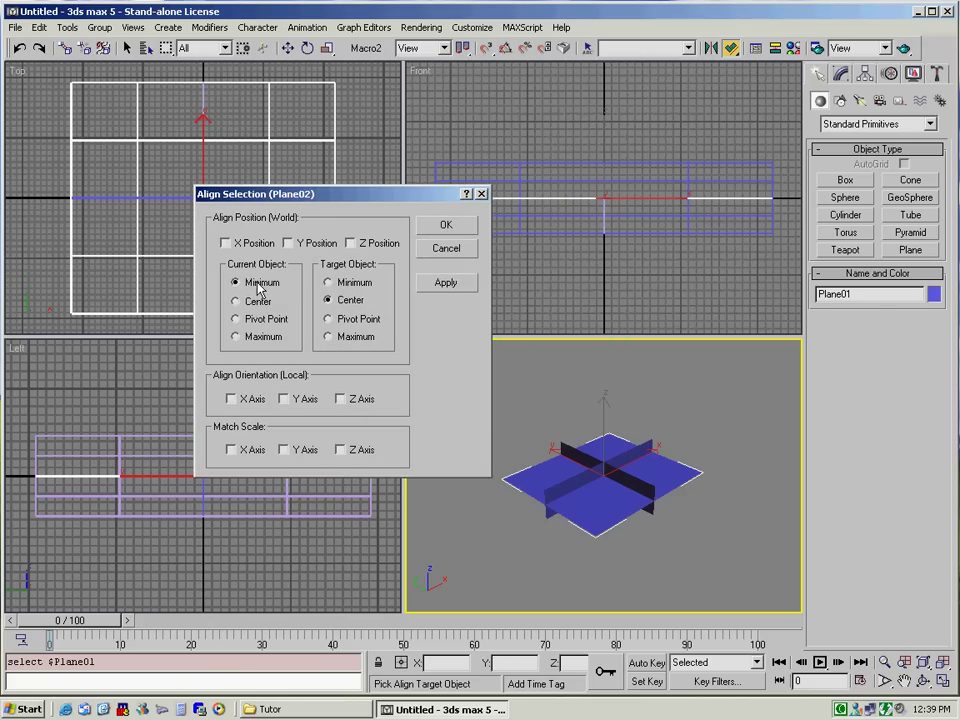
left_click(340, 337)
left_click(366, 243)
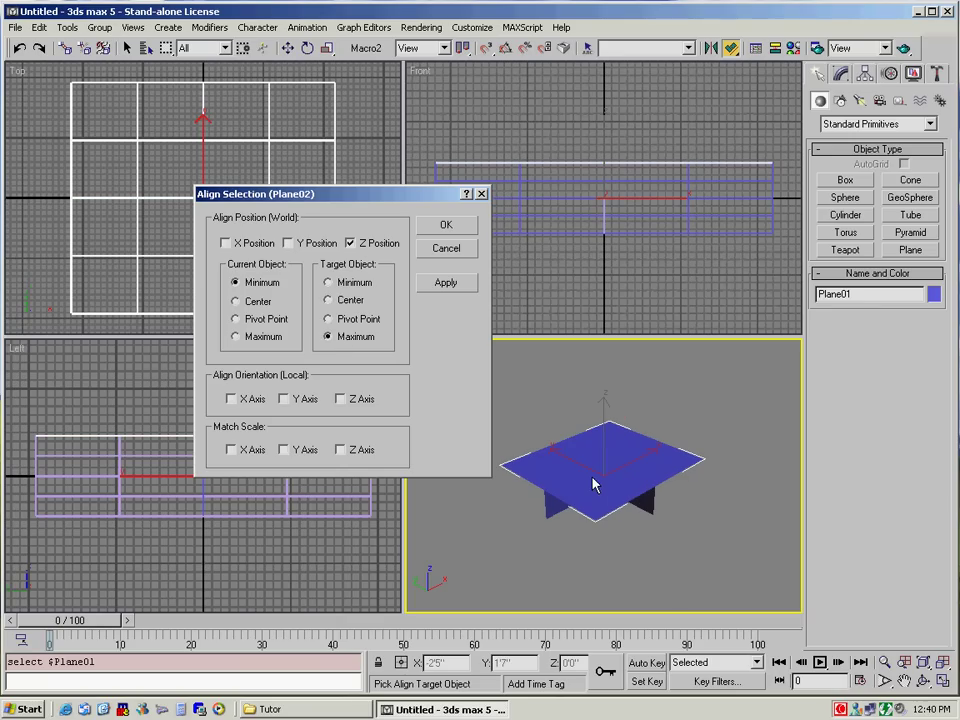
left_click(445, 224)
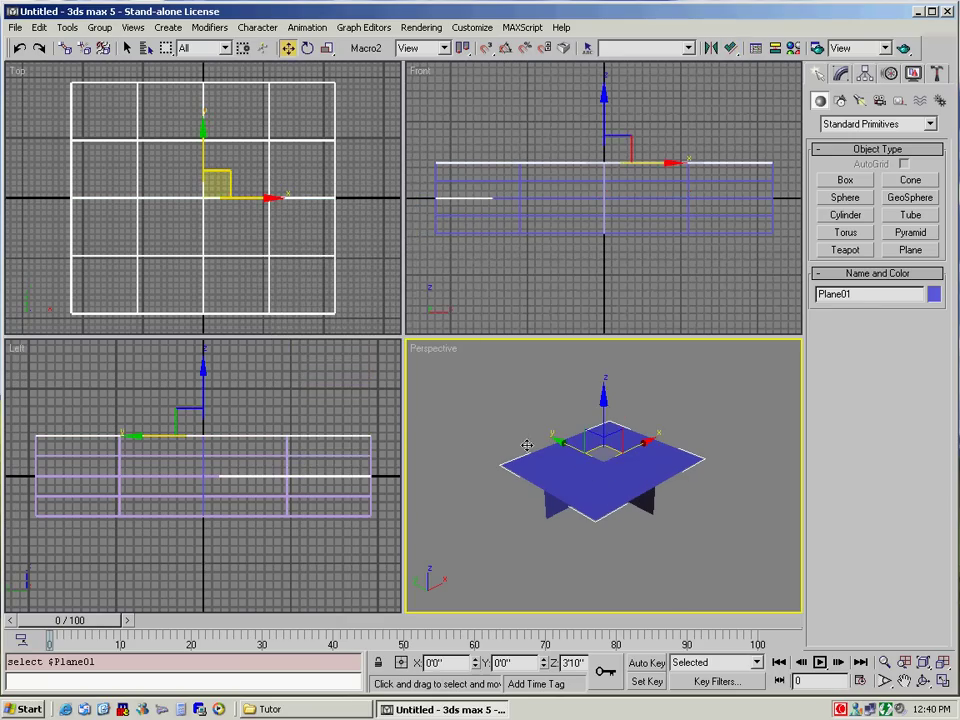
Align Plane02's Y position to Plane01's minimum edge, moving it to Y -16'0".
left_click(551, 507)
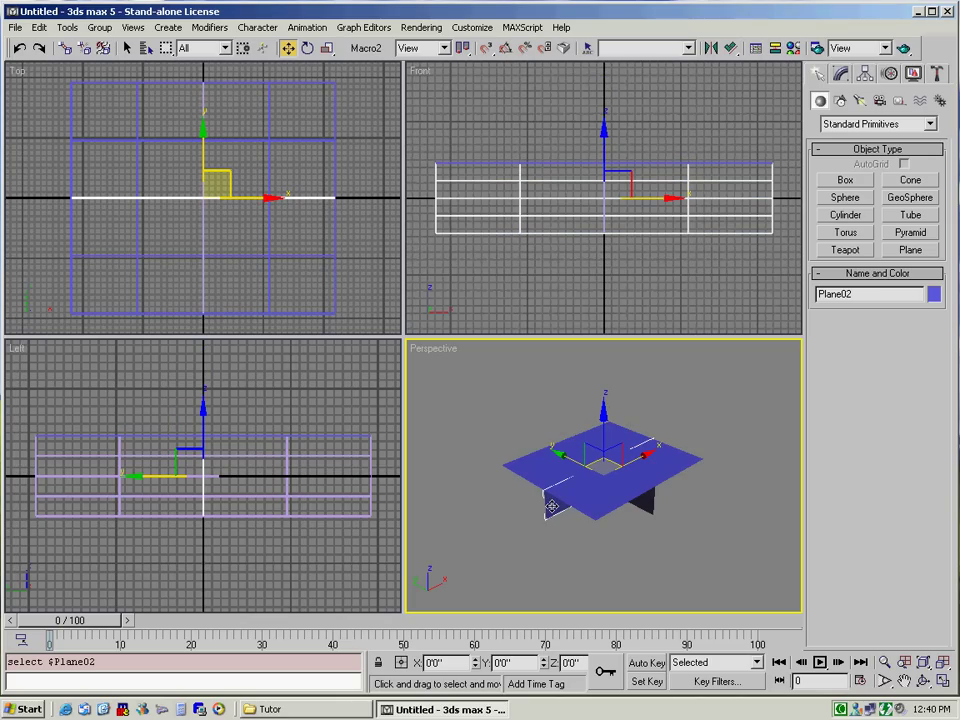
left_click(732, 49)
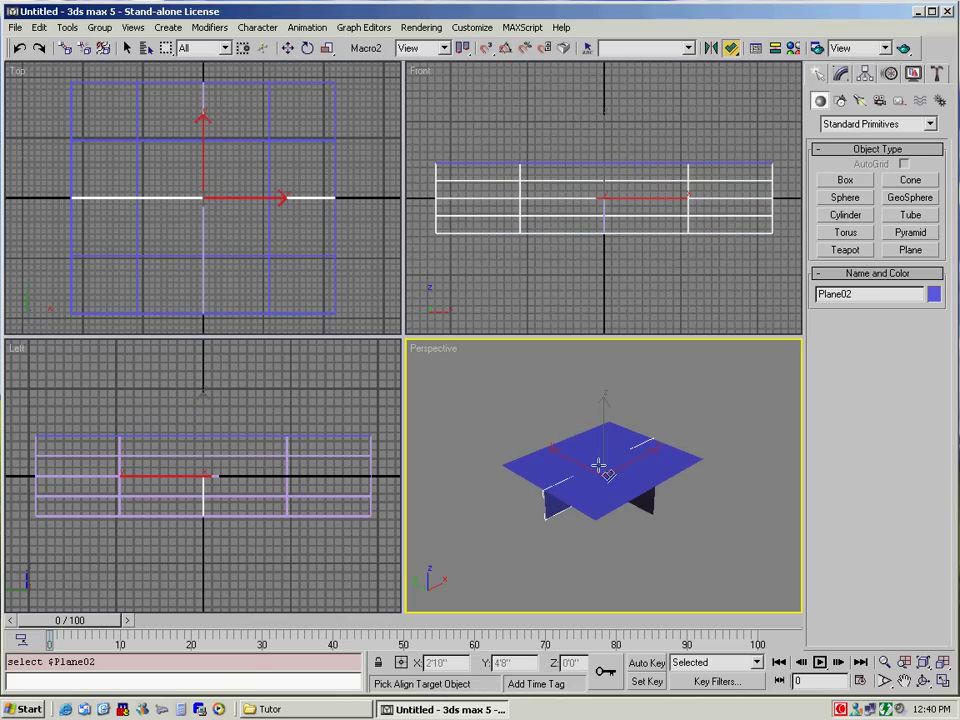
left_click(589, 508)
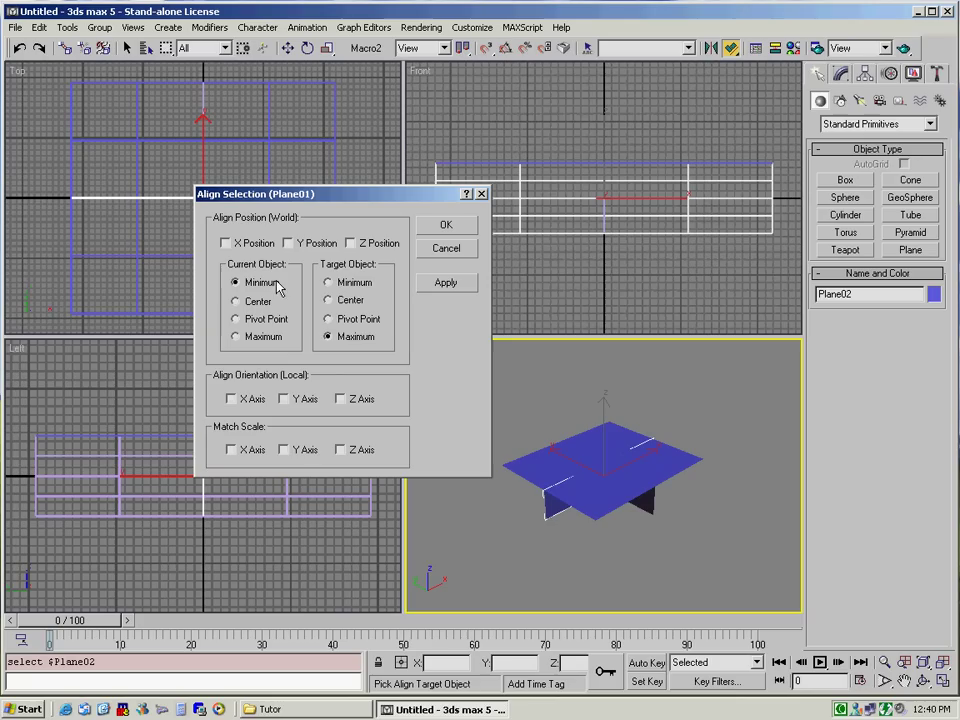
left_click(350, 284)
left_click(289, 243)
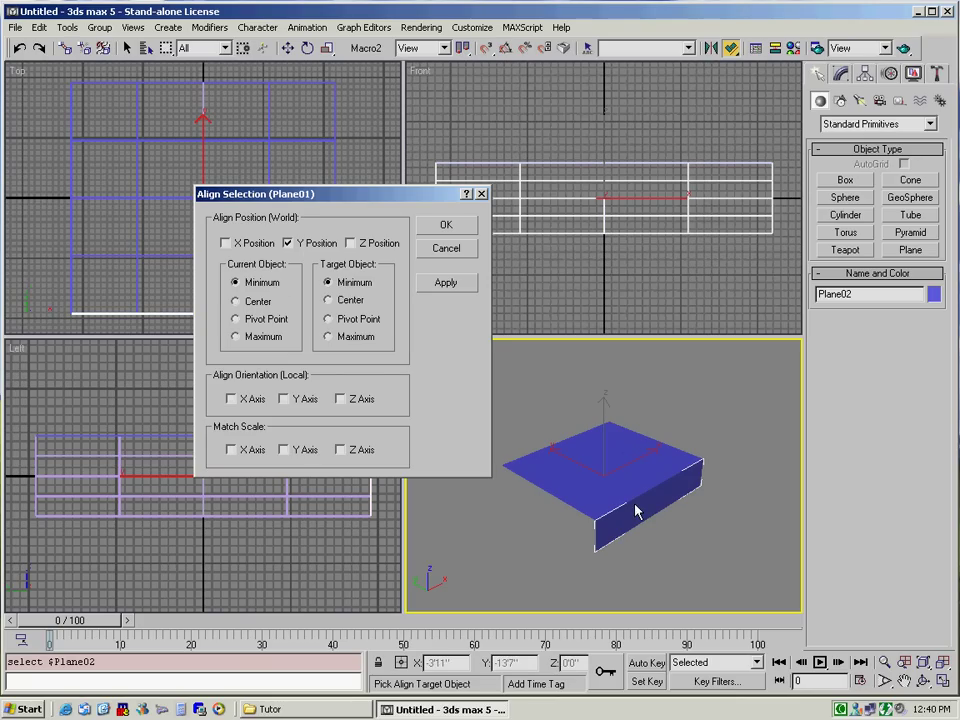
left_click(446, 224)
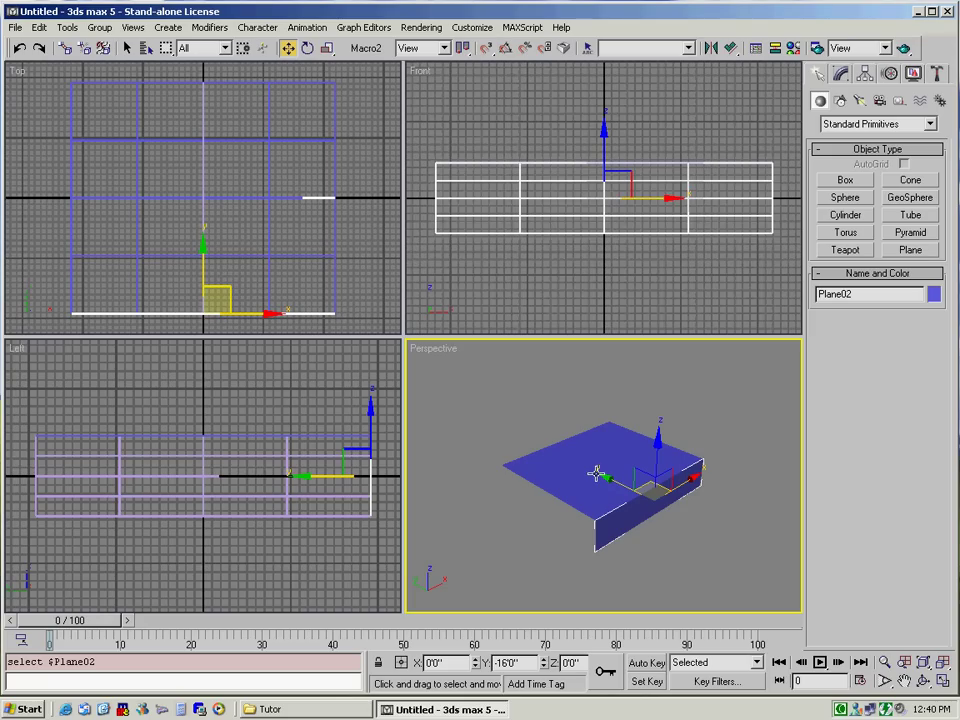
key("h")
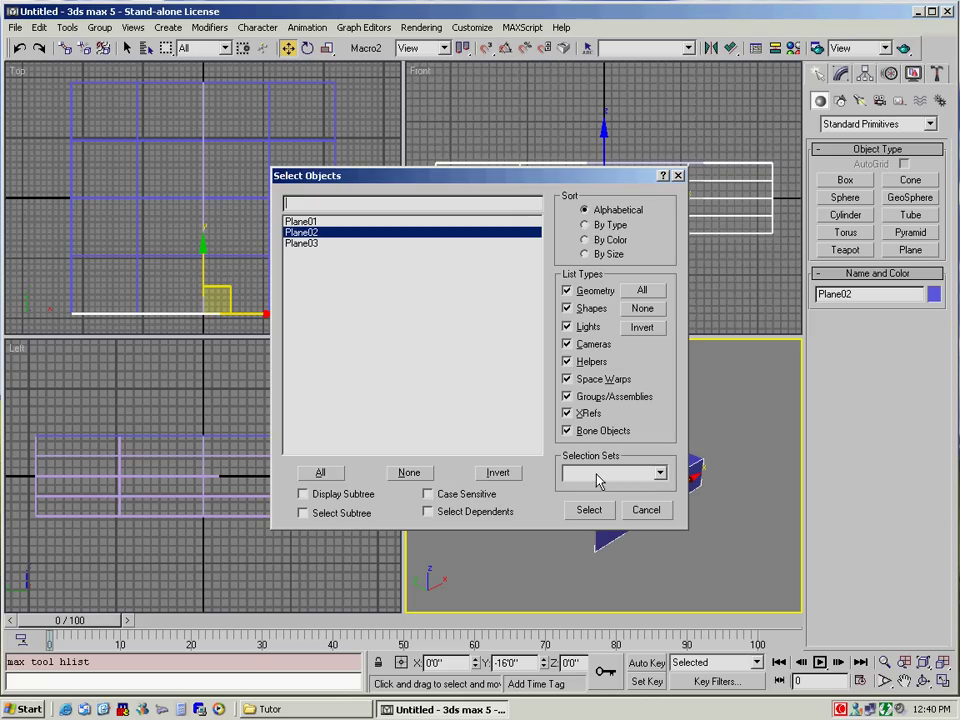
Align Plane03's X position to Plane01's minimum X edge.
double_click(314, 244)
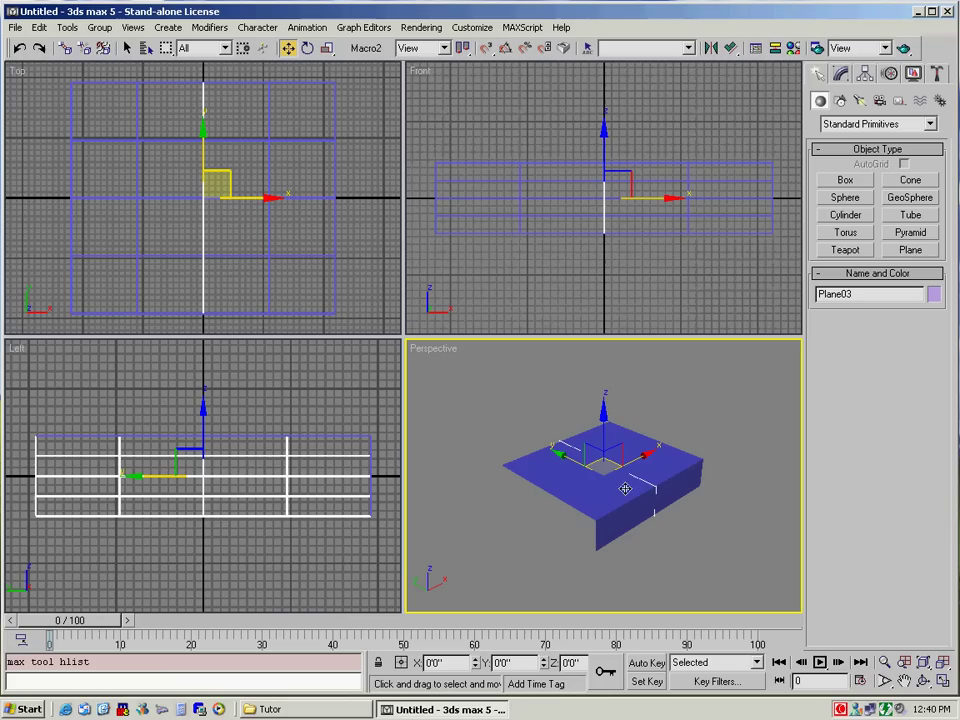
left_click(734, 54)
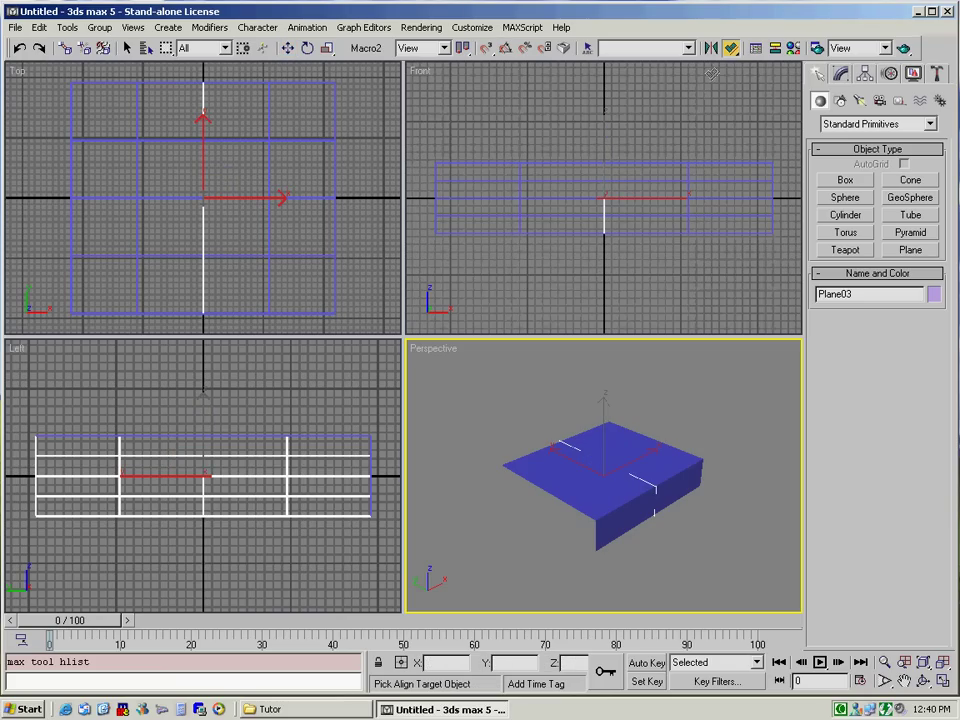
left_click(597, 490)
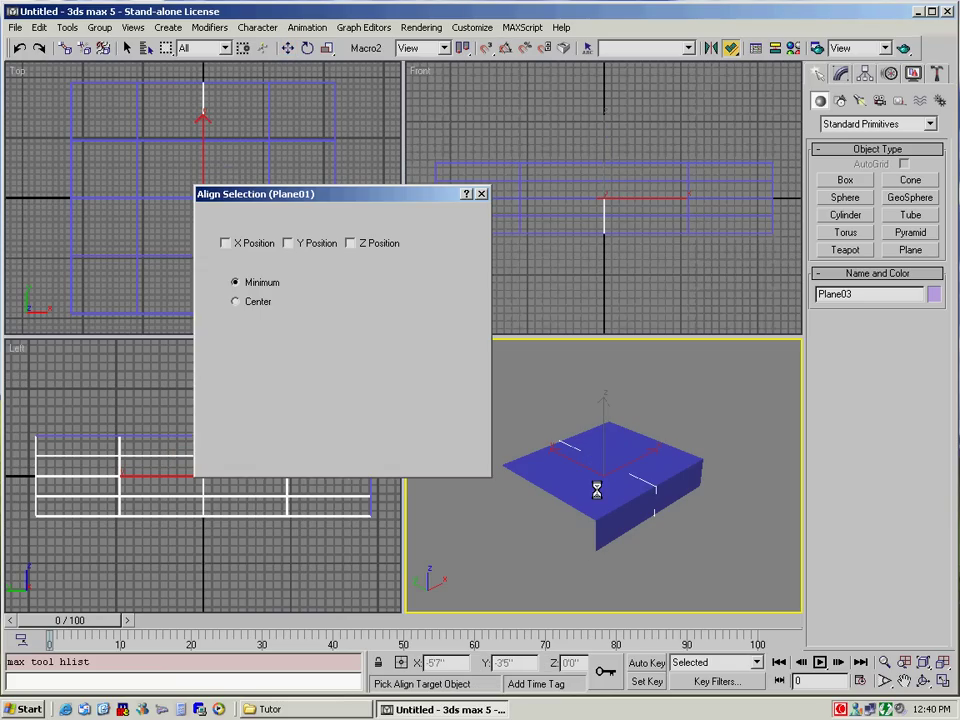
left_click(226, 244)
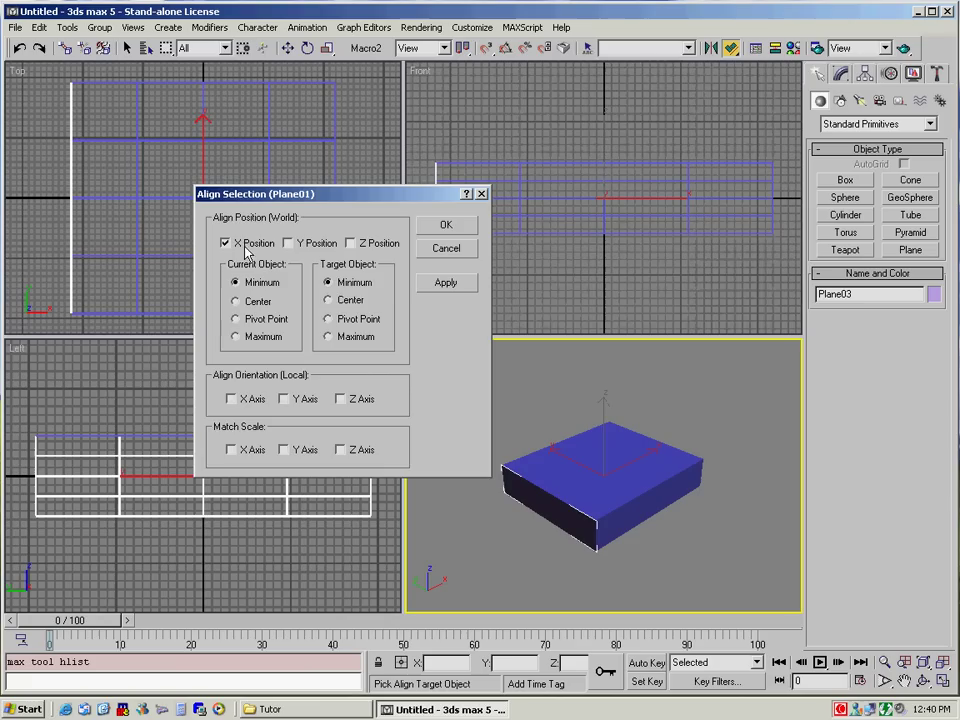
left_click(446, 225)
Select only Plane01 and make the Top viewport active.
left_click(697, 566)
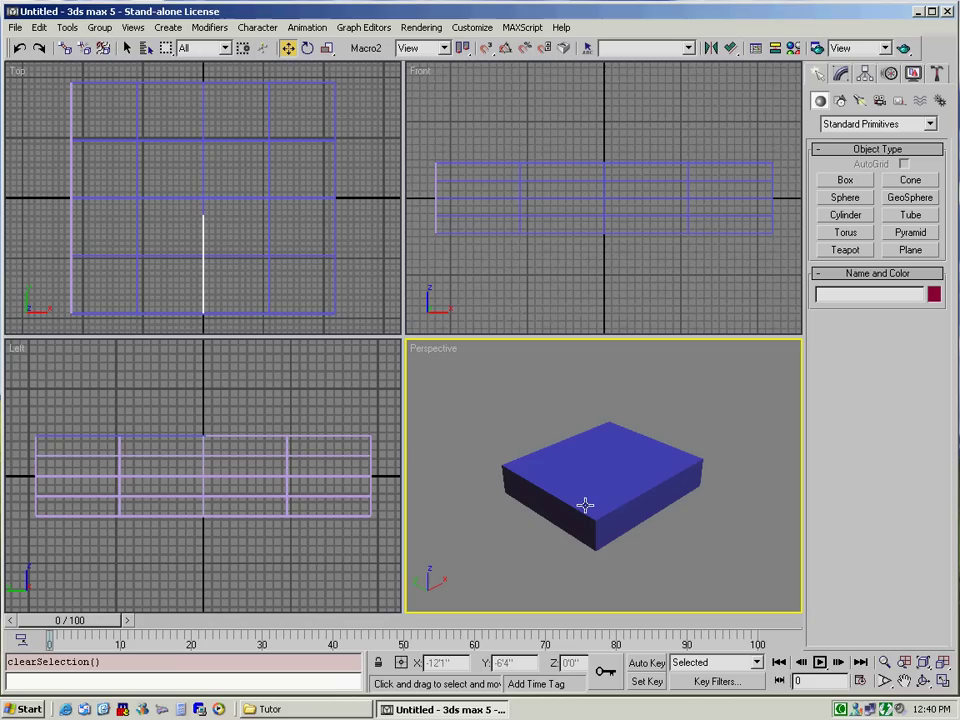
left_click(590, 466)
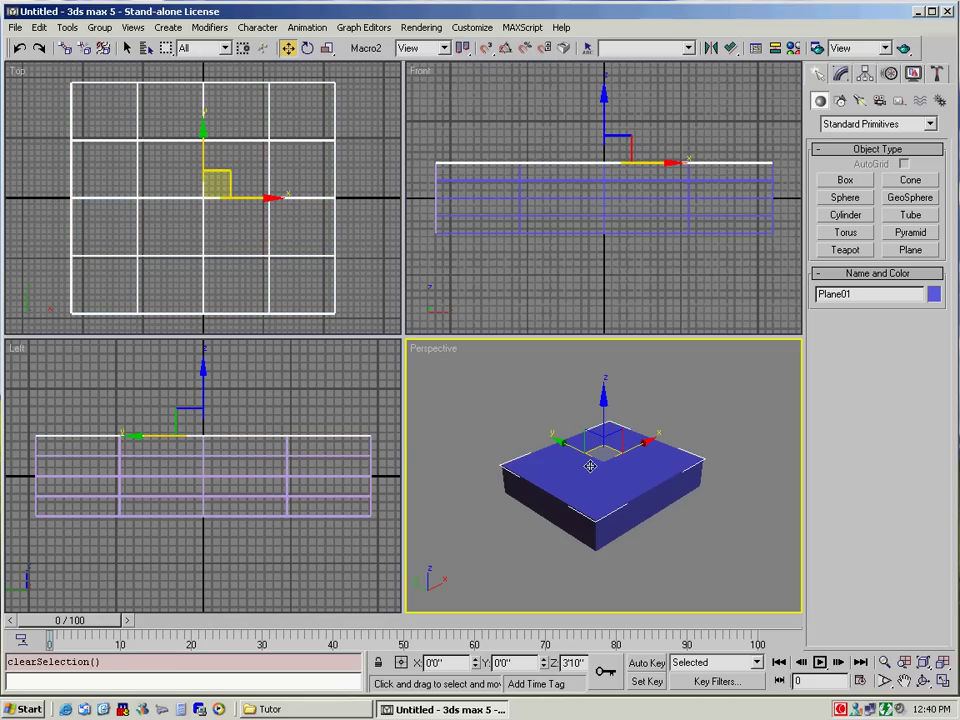
right_click(385, 298)
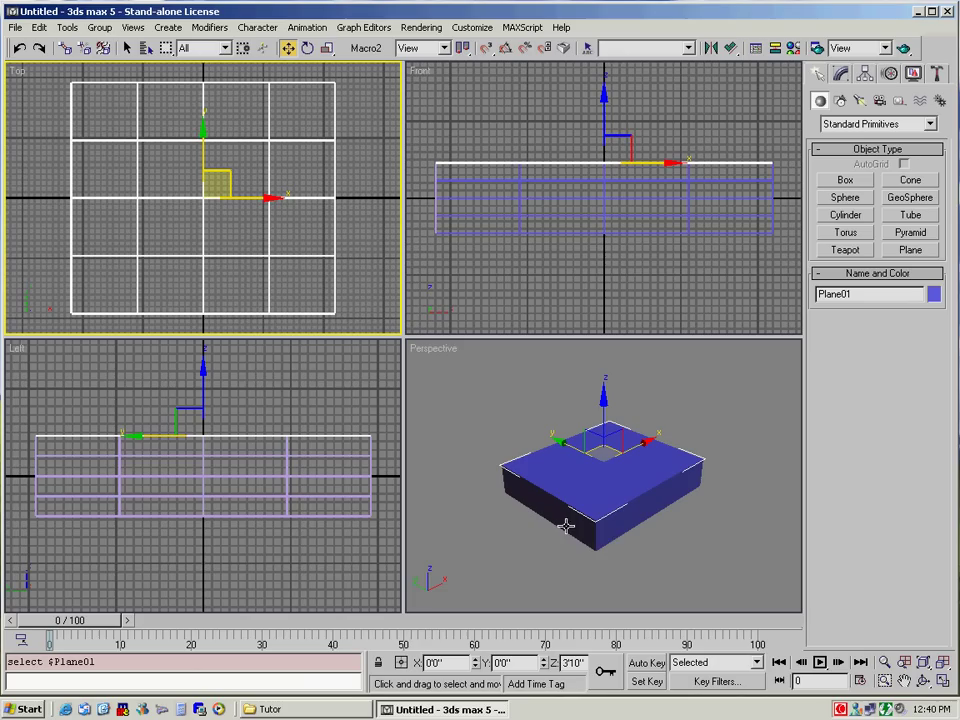
Give Plane01 a material with TopView.bmp as diffuse bitmap, shown in the viewport.
left_click(793, 49)
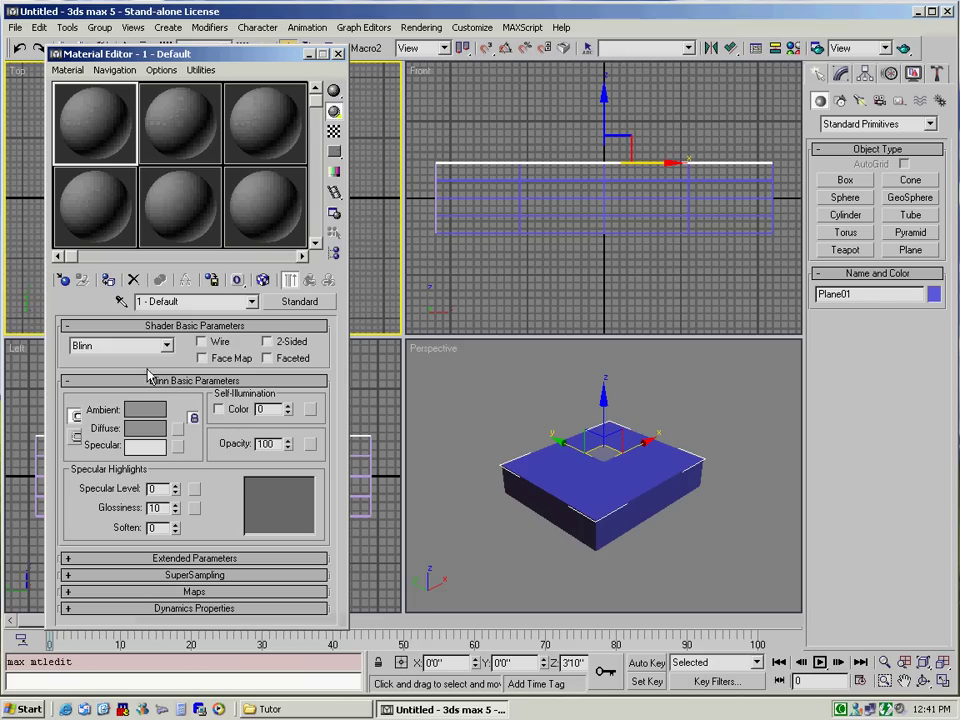
left_click(178, 435)
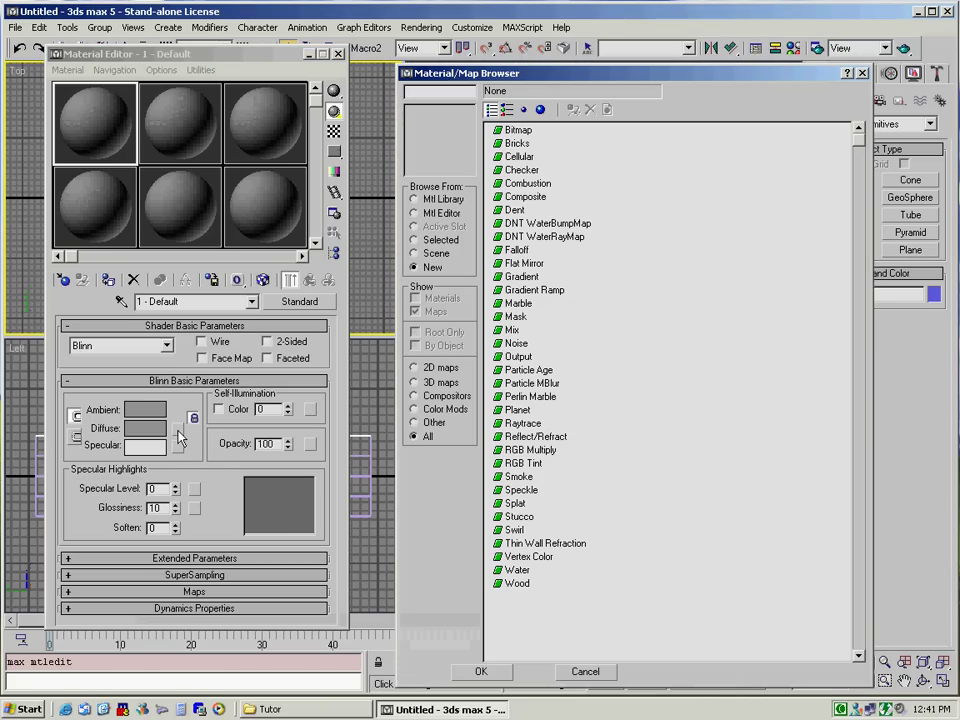
left_click(517, 131)
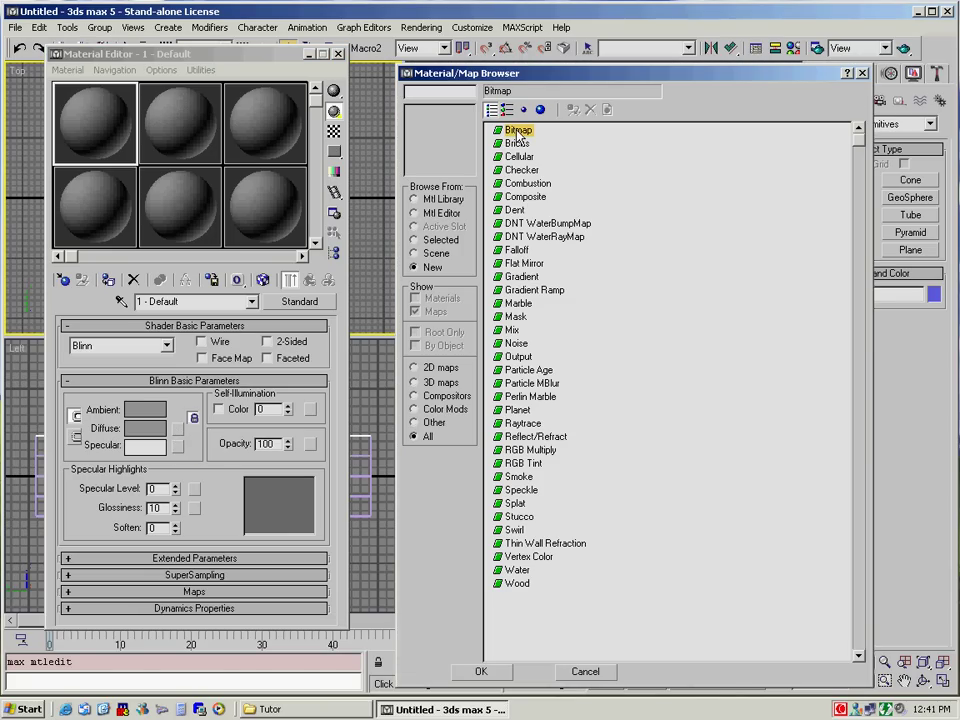
double_click(517, 131)
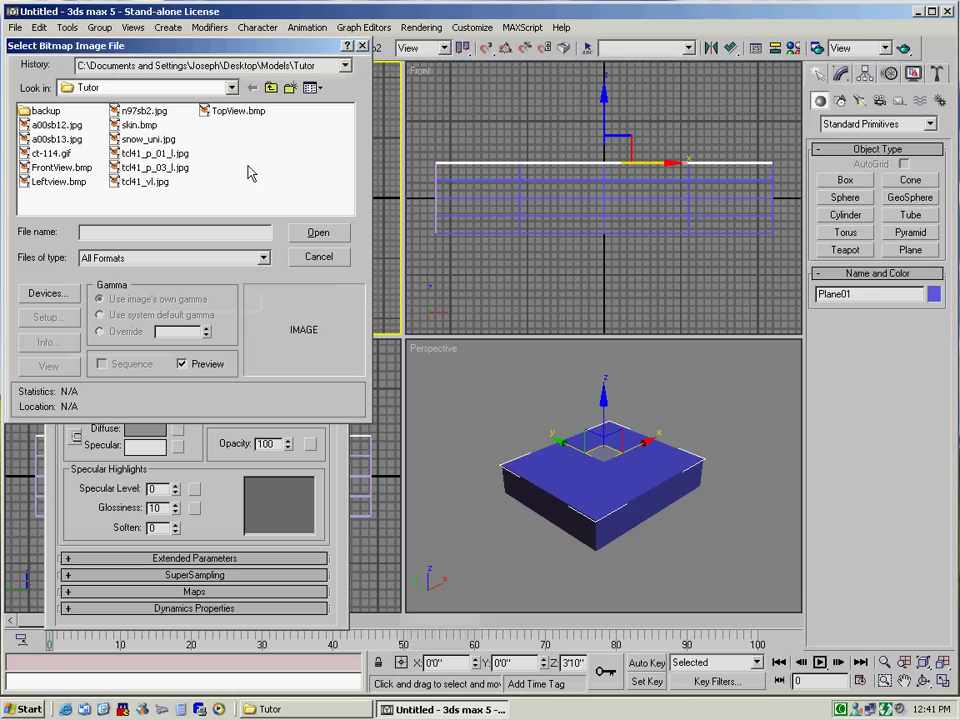
double_click(219, 112)
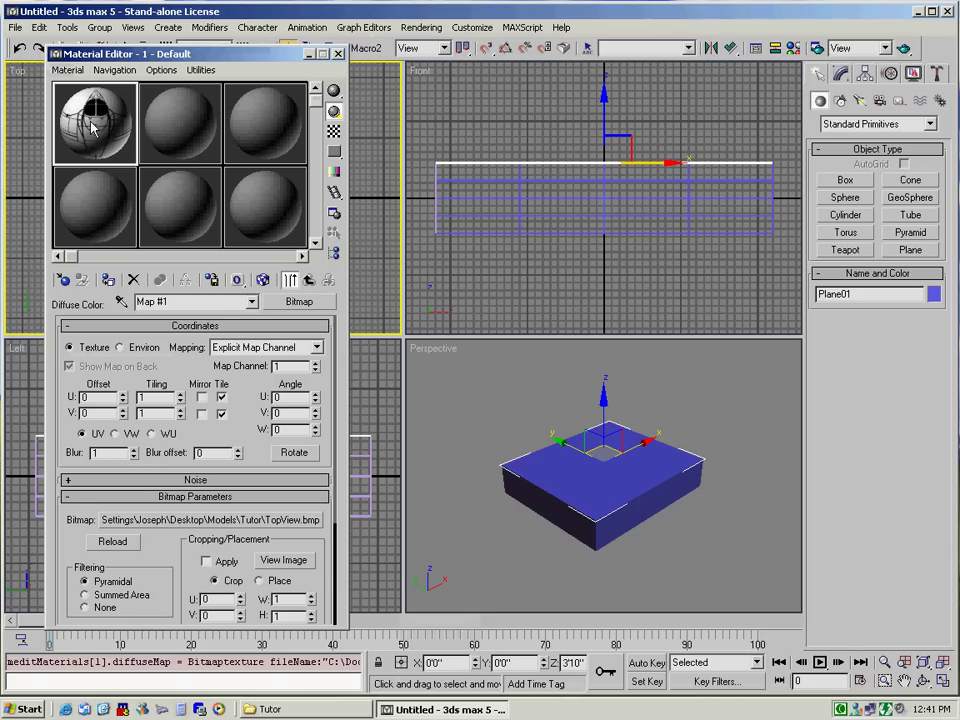
left_click(109, 281)
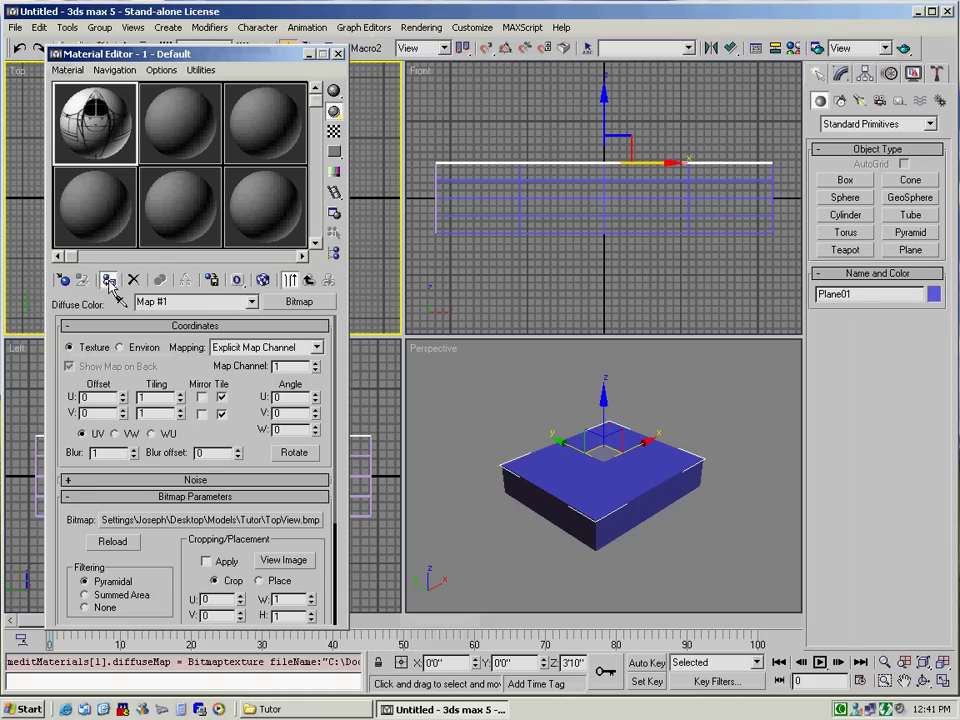
left_click(263, 281)
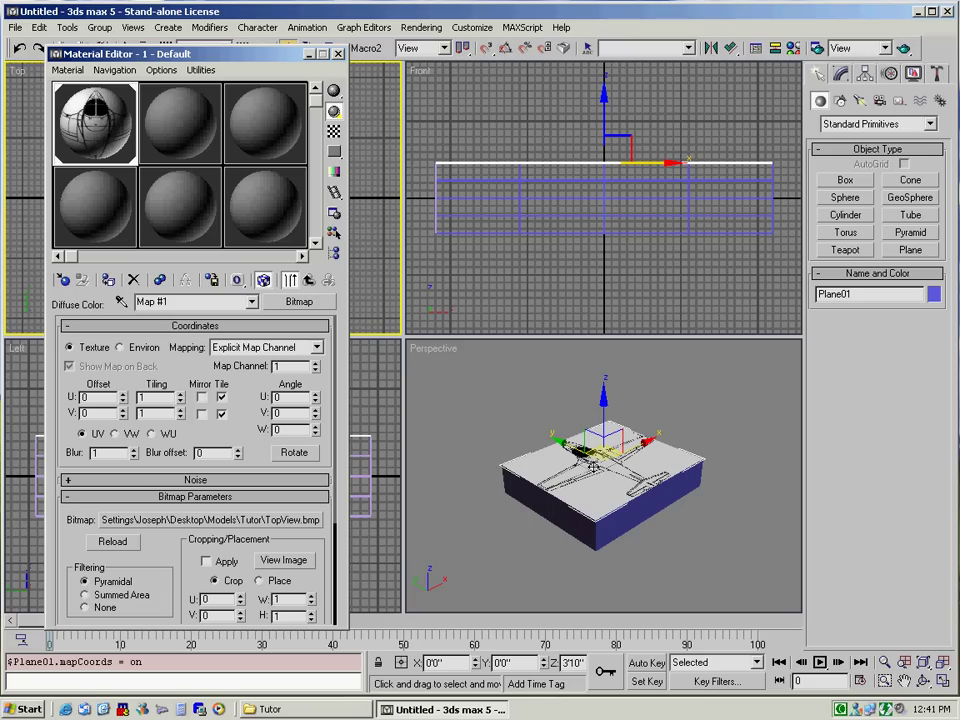
Assign Plane02 a slot-2 material with FrontView.bmp as diffuse bitmap, shown in the viewport.
left_click(625, 522)
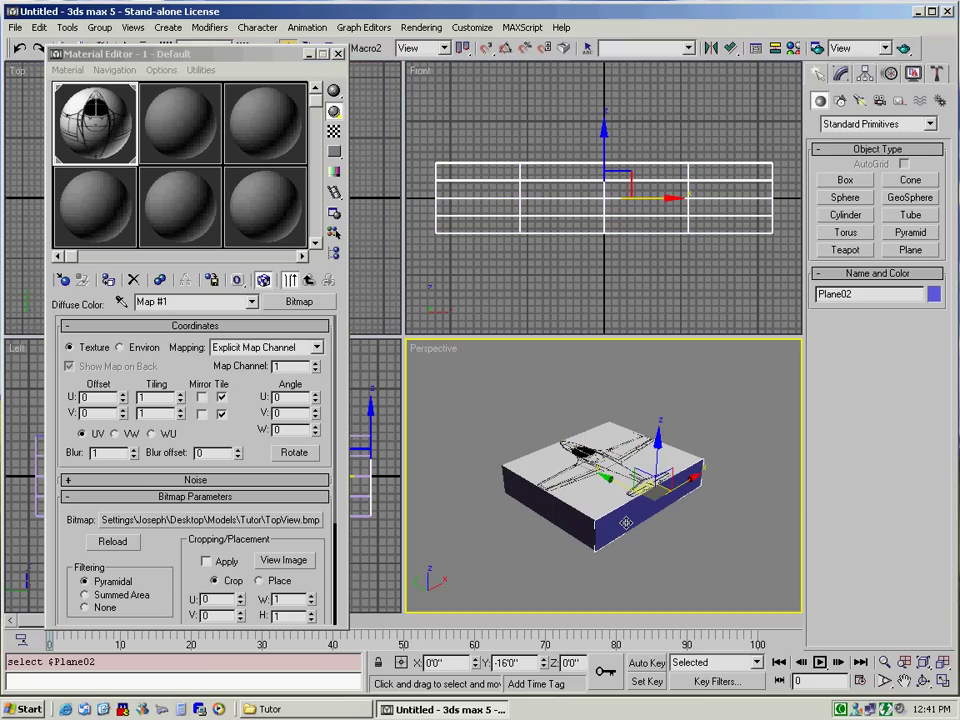
left_click(188, 134)
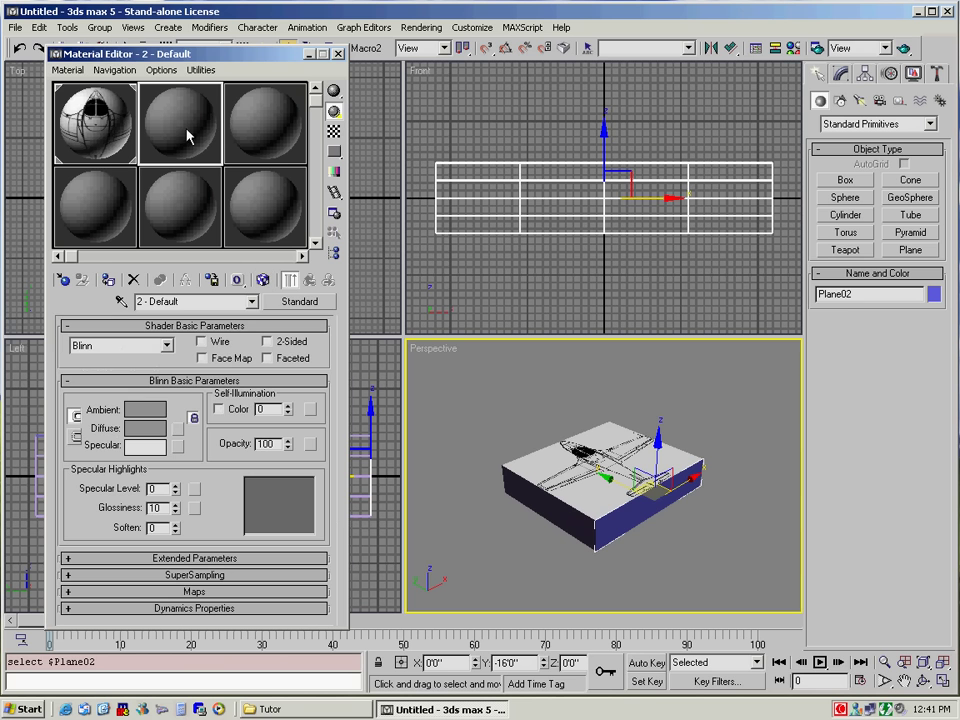
left_click(178, 429)
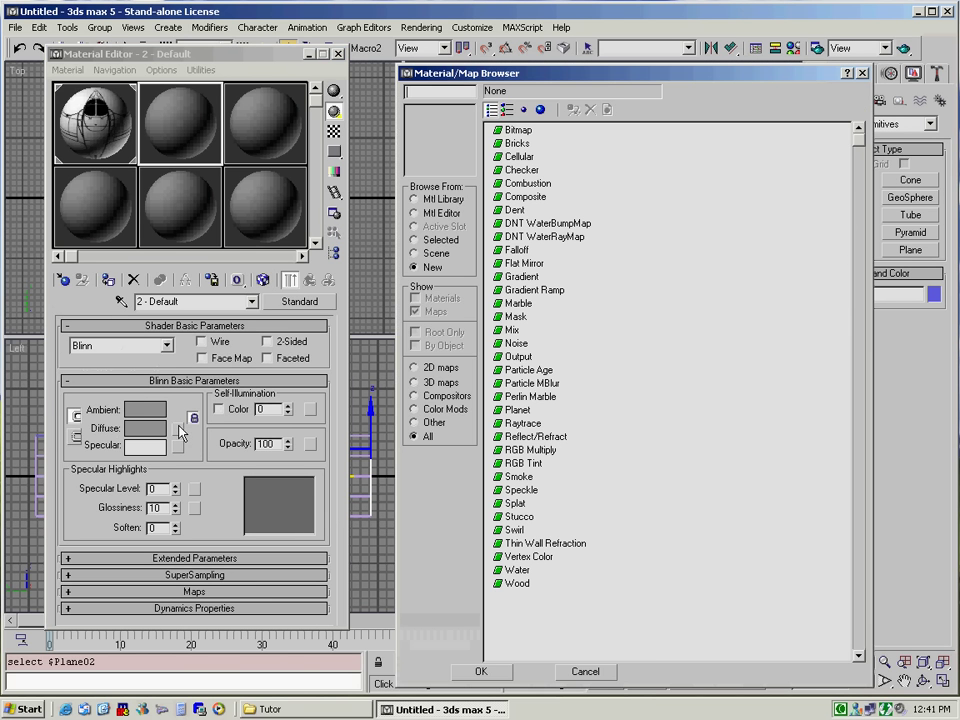
double_click(518, 130)
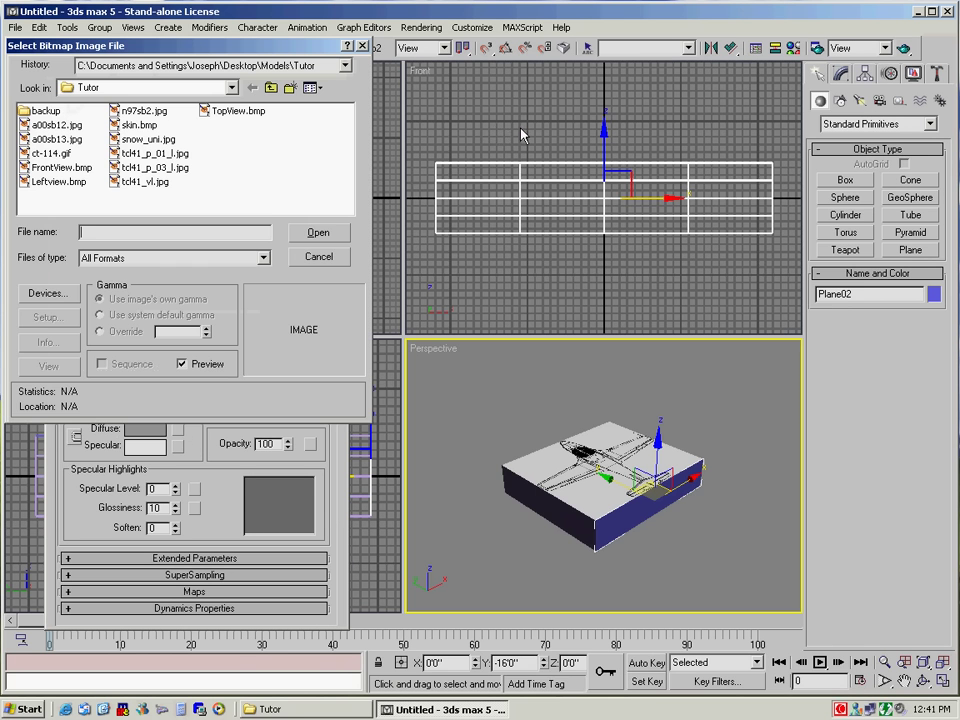
left_click(62, 168)
double_click(73, 172)
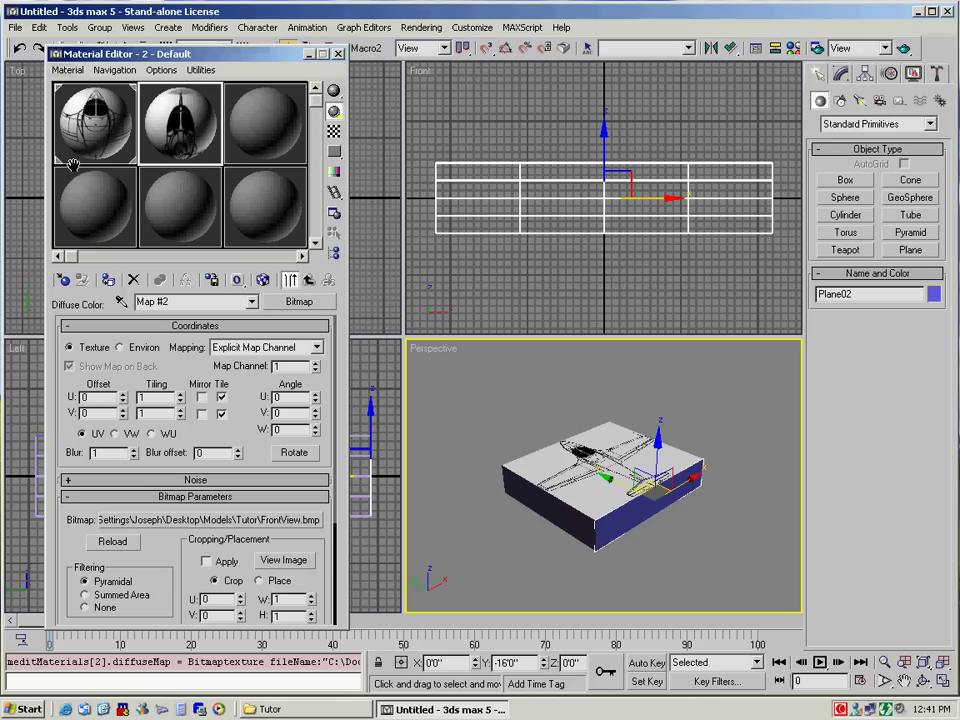
left_click(108, 280)
left_click(263, 280)
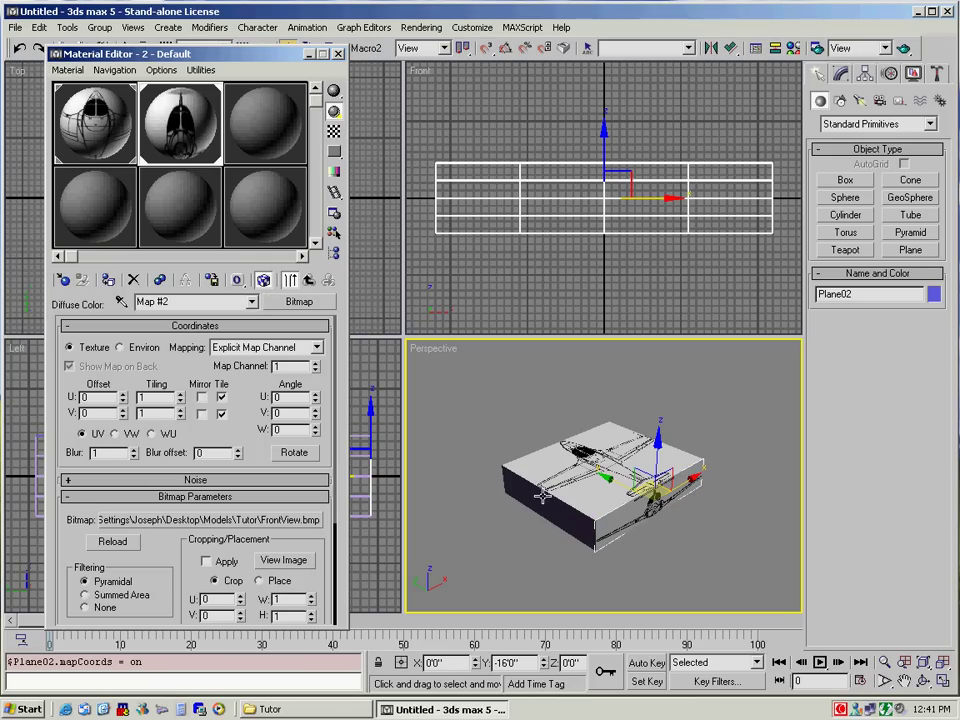
left_click(404, 373)
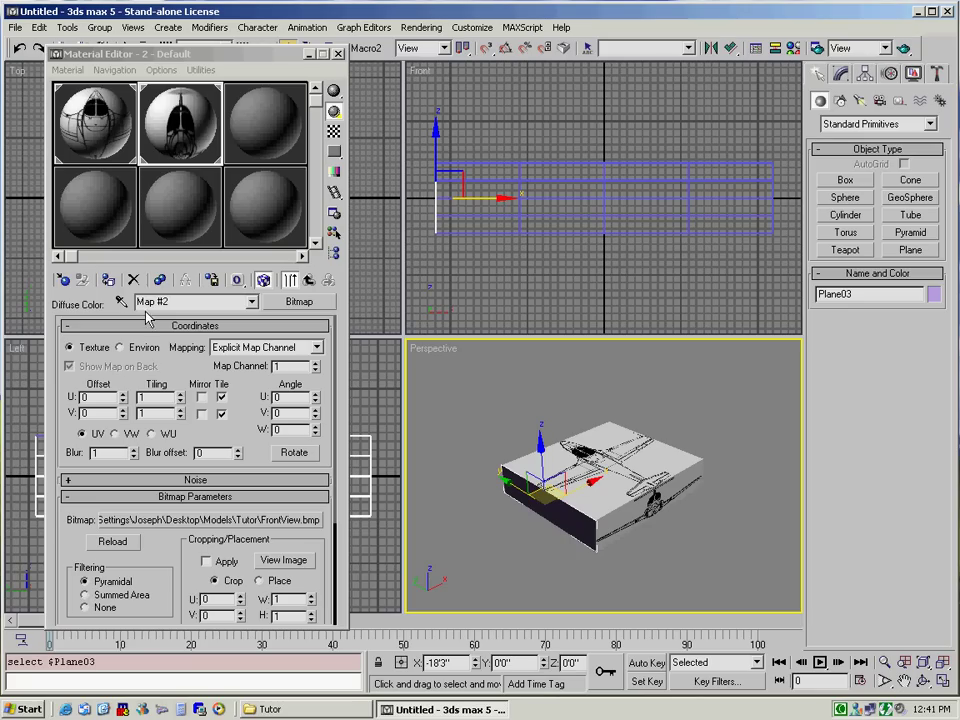
Assign Plane03 a slot-3 material with Leftview.bmp as diffuse bitmap, shown in the viewport.
left_click(255, 148)
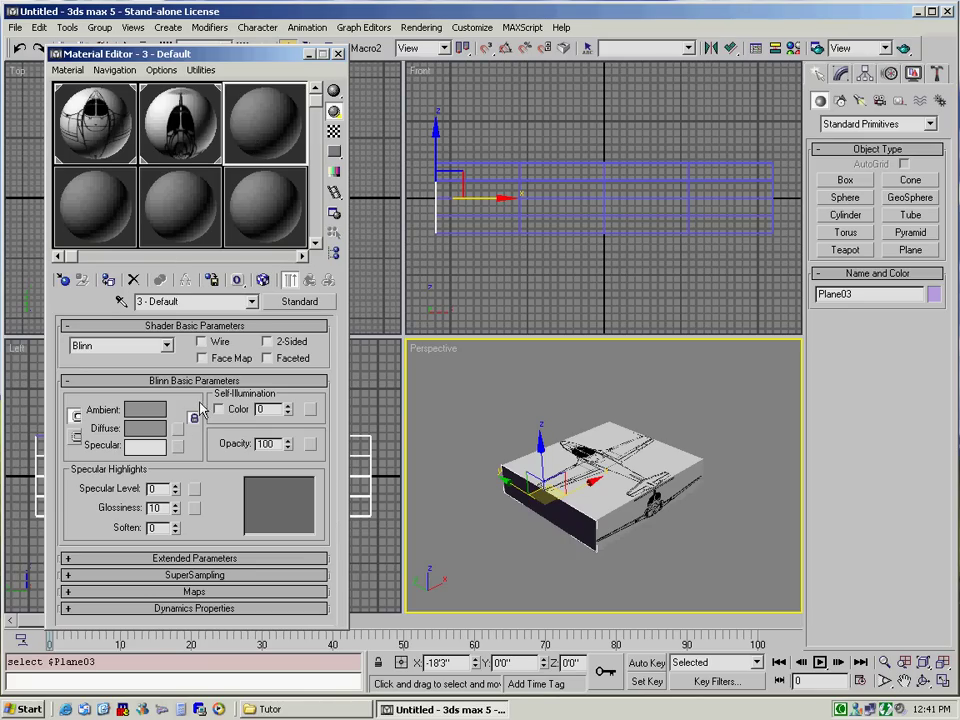
left_click(138, 320)
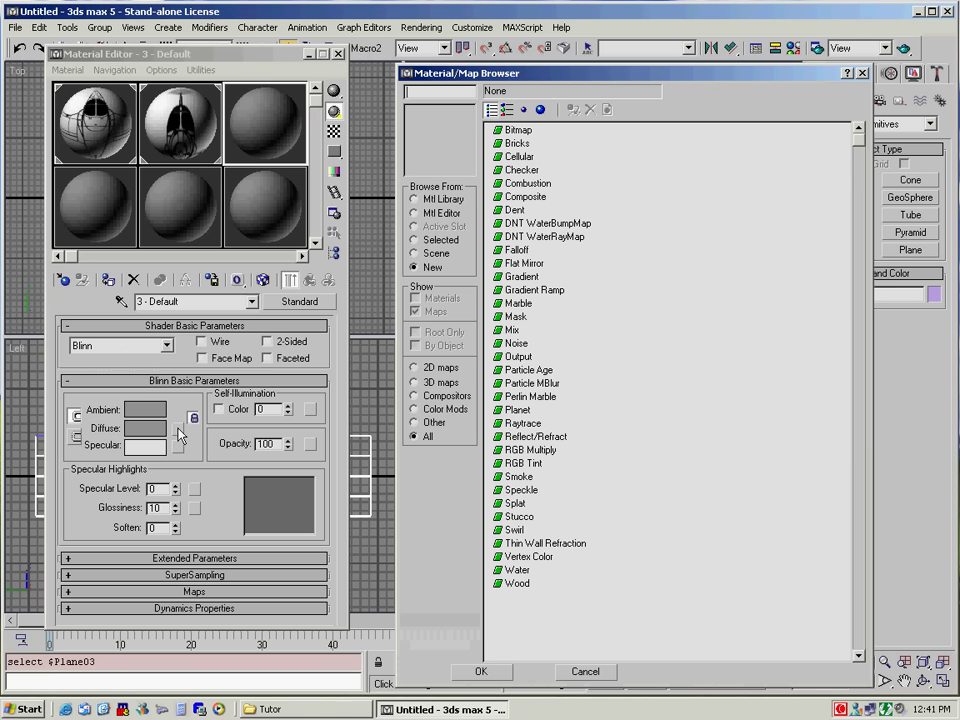
double_click(518, 130)
double_click(55, 183)
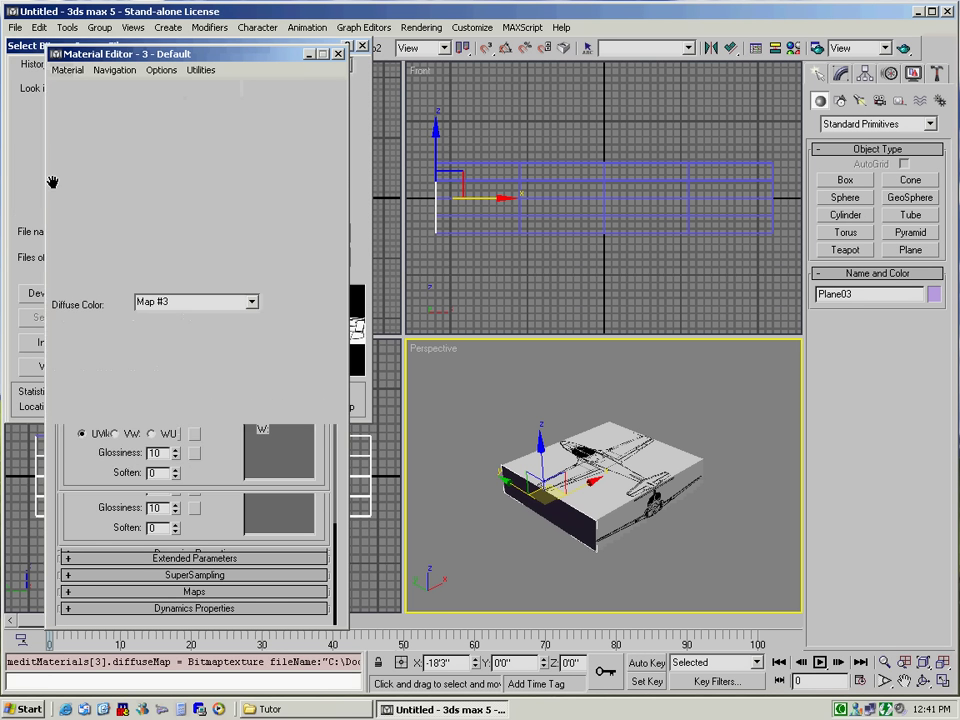
left_click(108, 280)
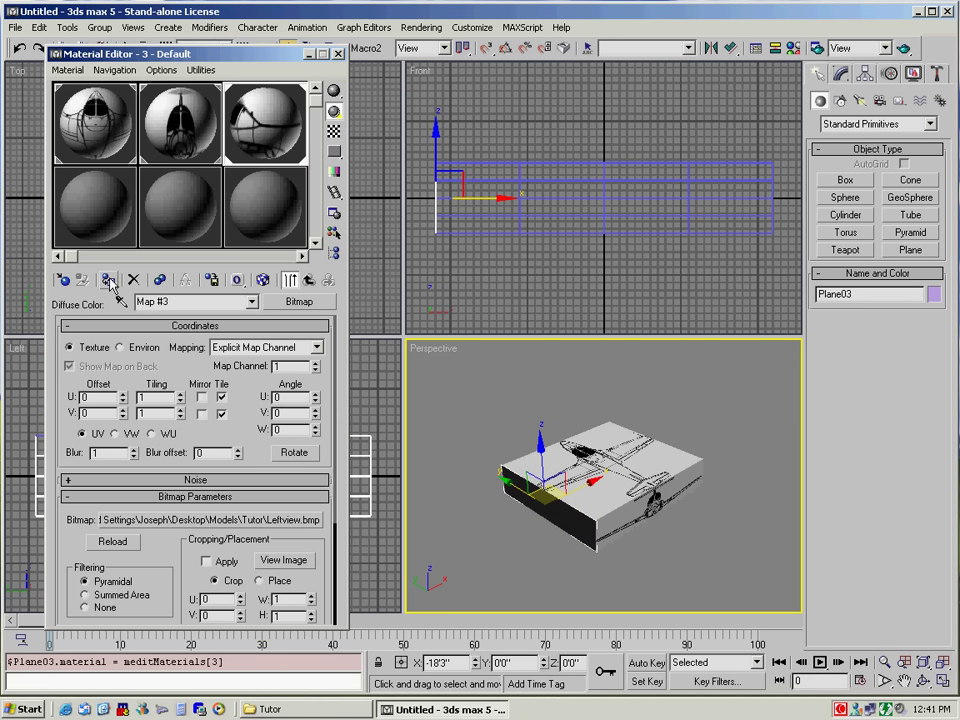
left_click(263, 280)
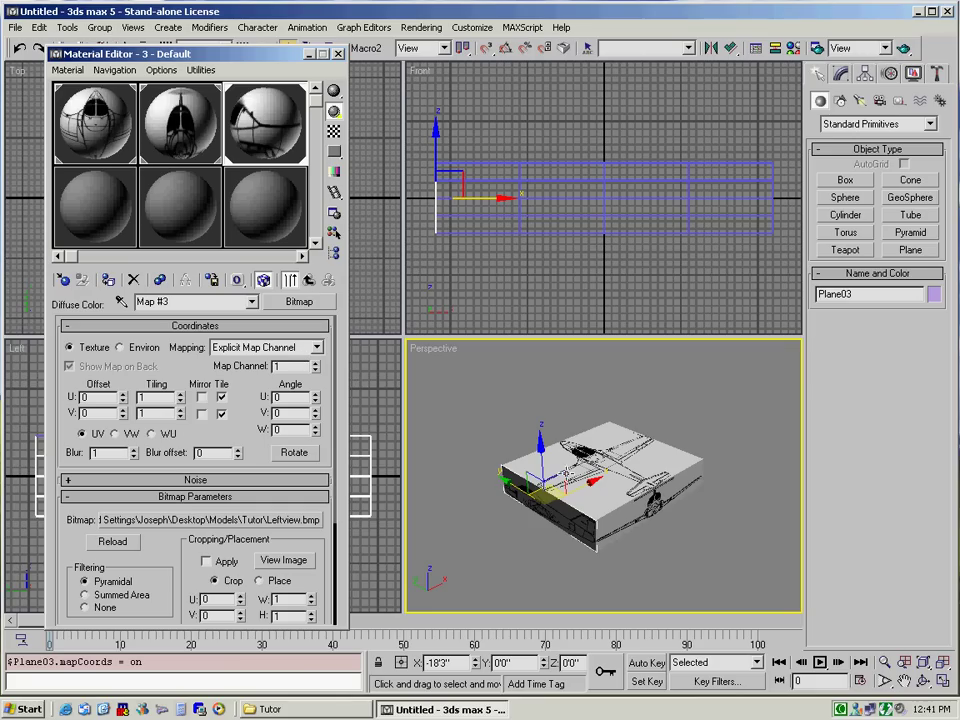
left_click(91, 124)
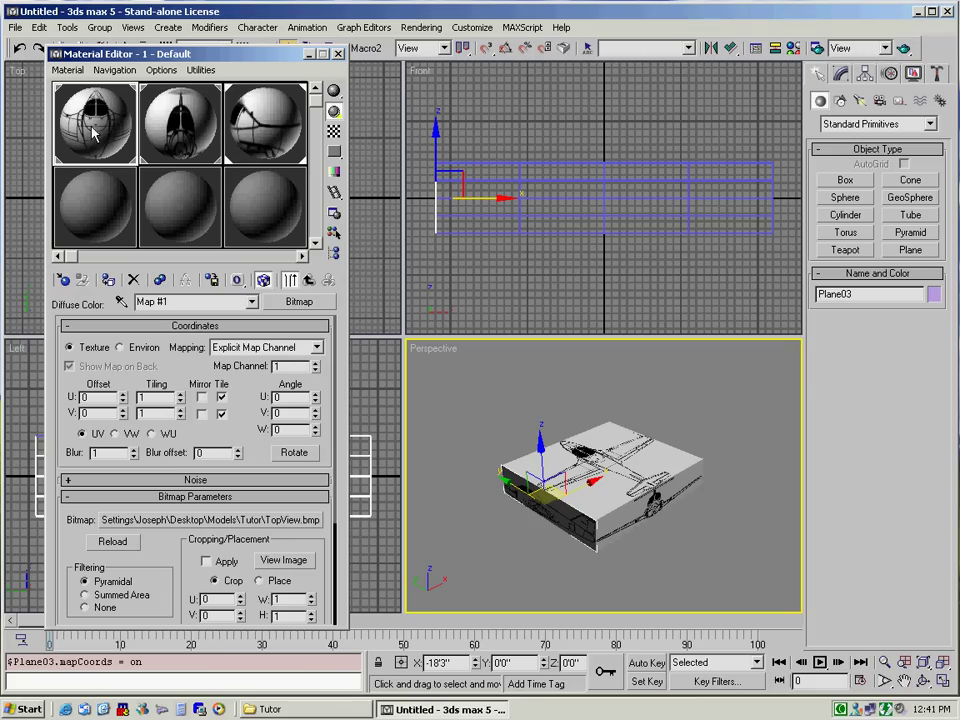
Set the TopView material's opacity to 50.
left_click(606, 437)
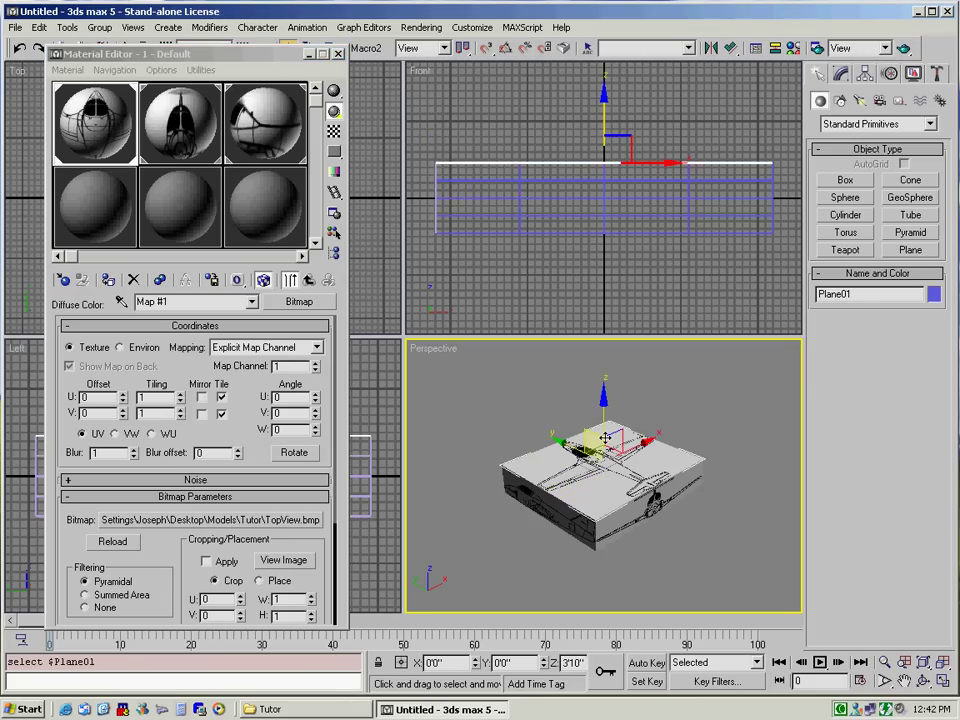
left_click(308, 281)
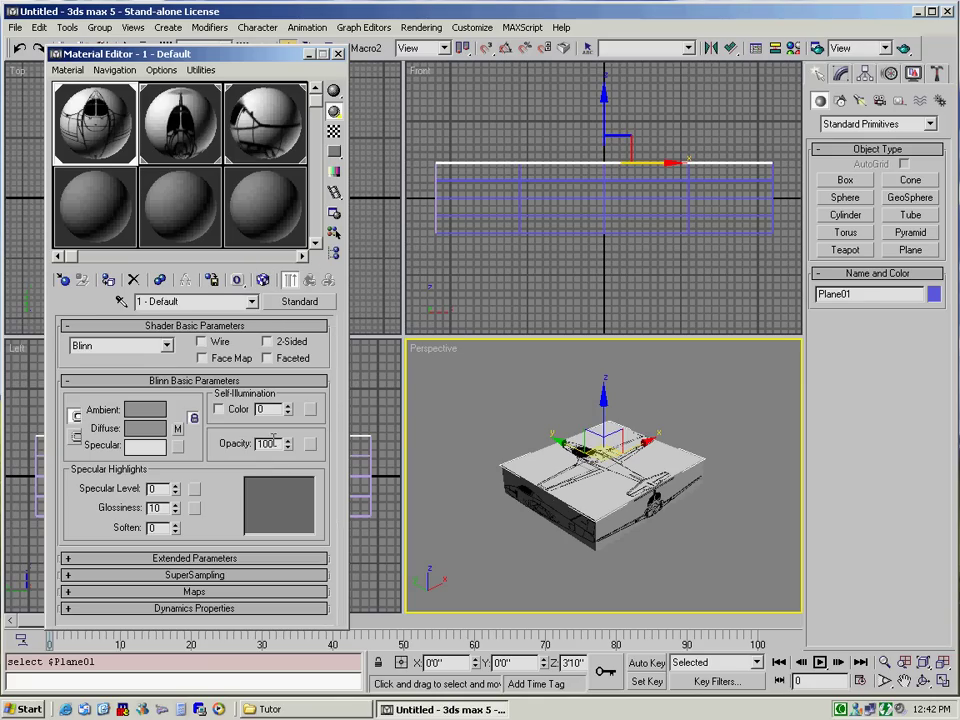
left_click_drag(273, 441, 237, 446)
type("50")
key("Return")
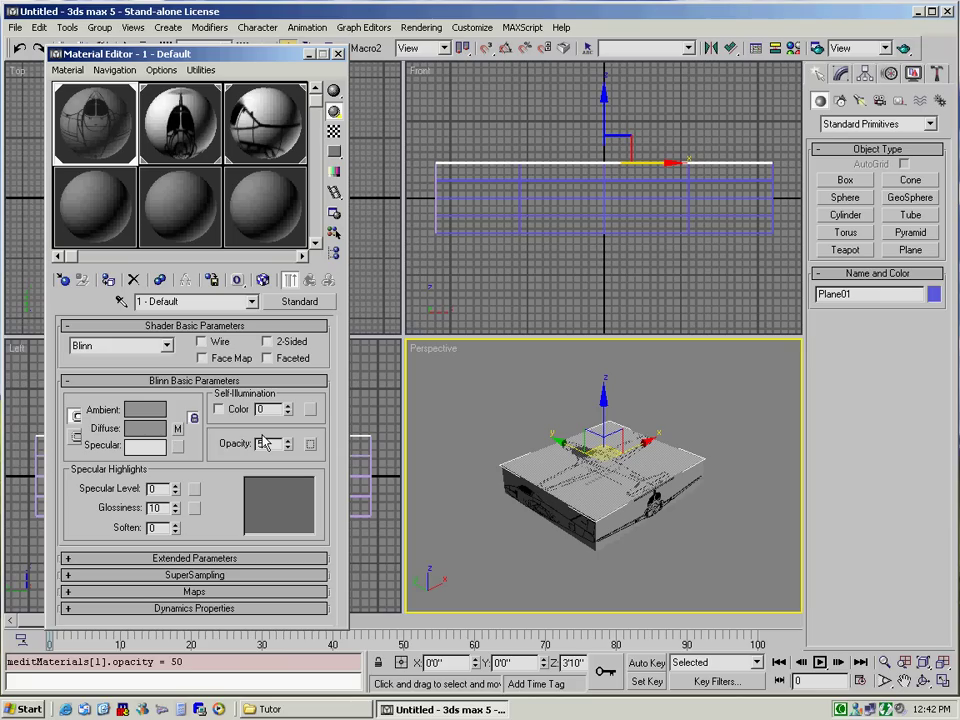
Set the FrontView material's opacity to 50.
left_click(184, 154)
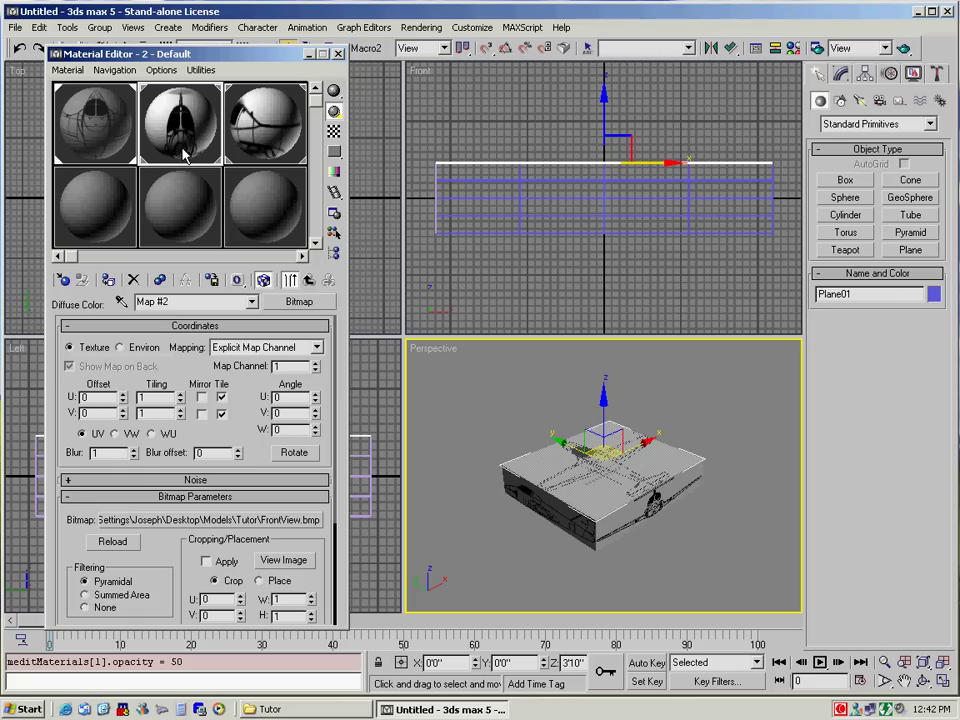
left_click(290, 279)
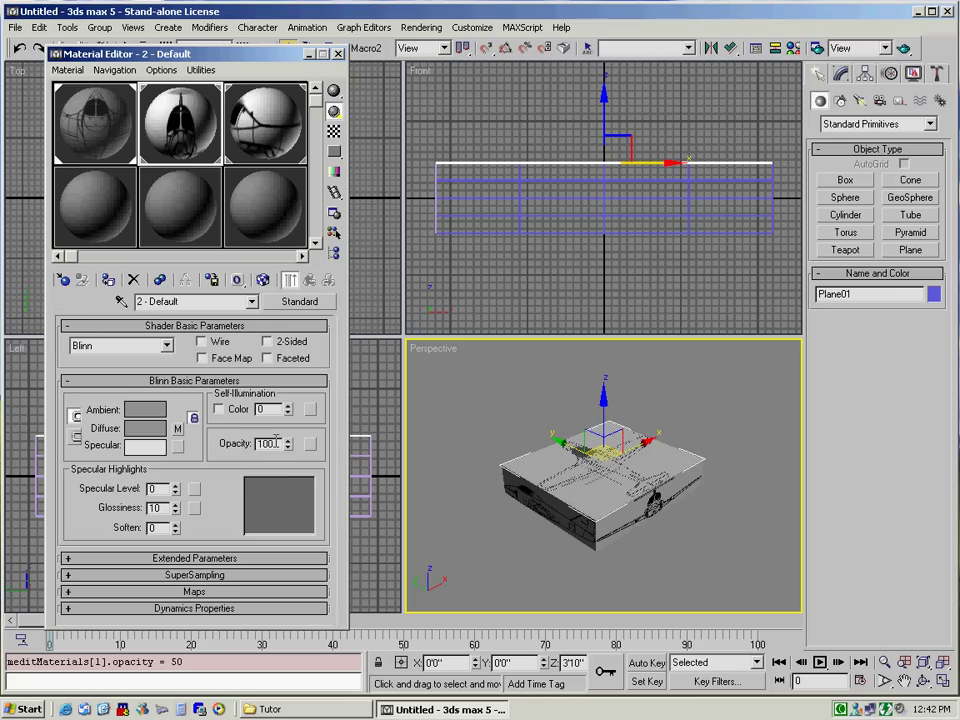
left_click_drag(276, 441, 232, 442)
type("50")
Set the Leftview material's opacity to 50 and close the Material Editor.
left_click(267, 150)
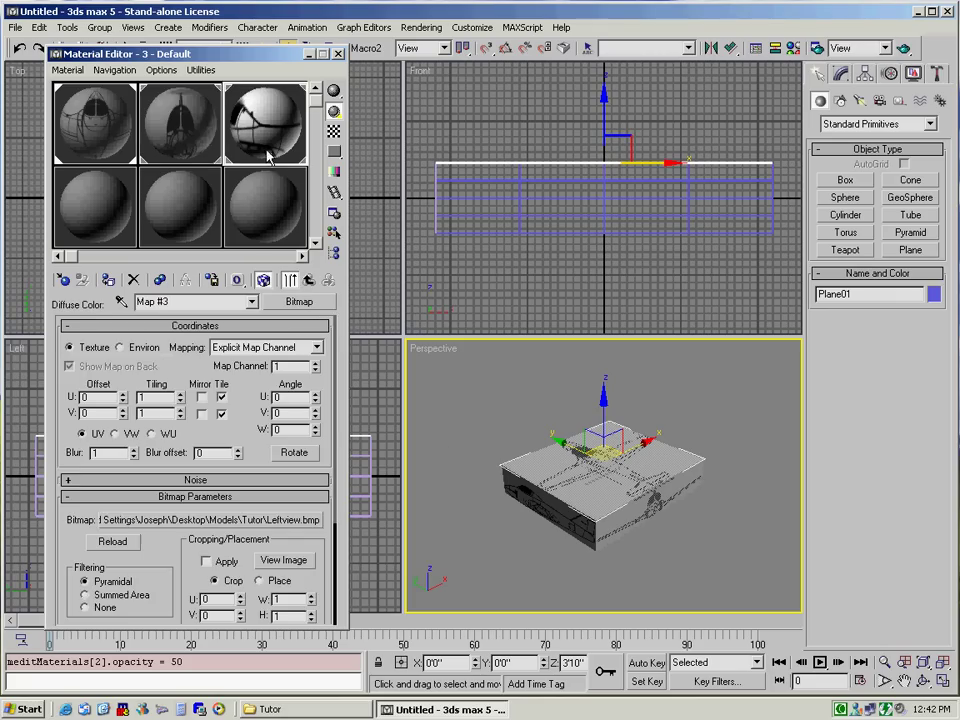
left_click(308, 280)
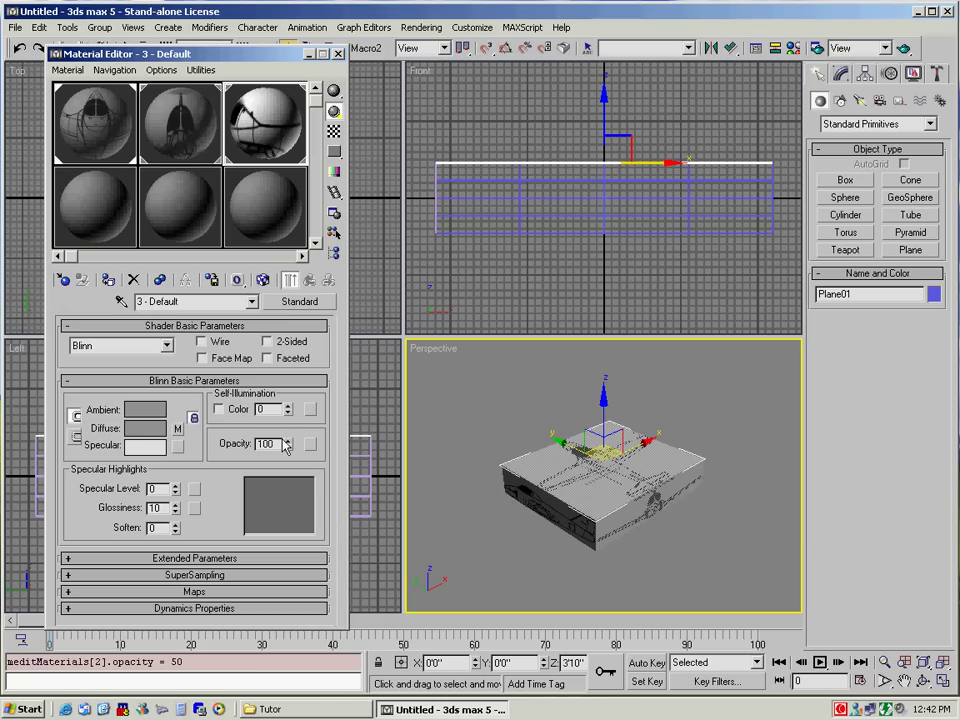
double_click(266, 443)
type("50")
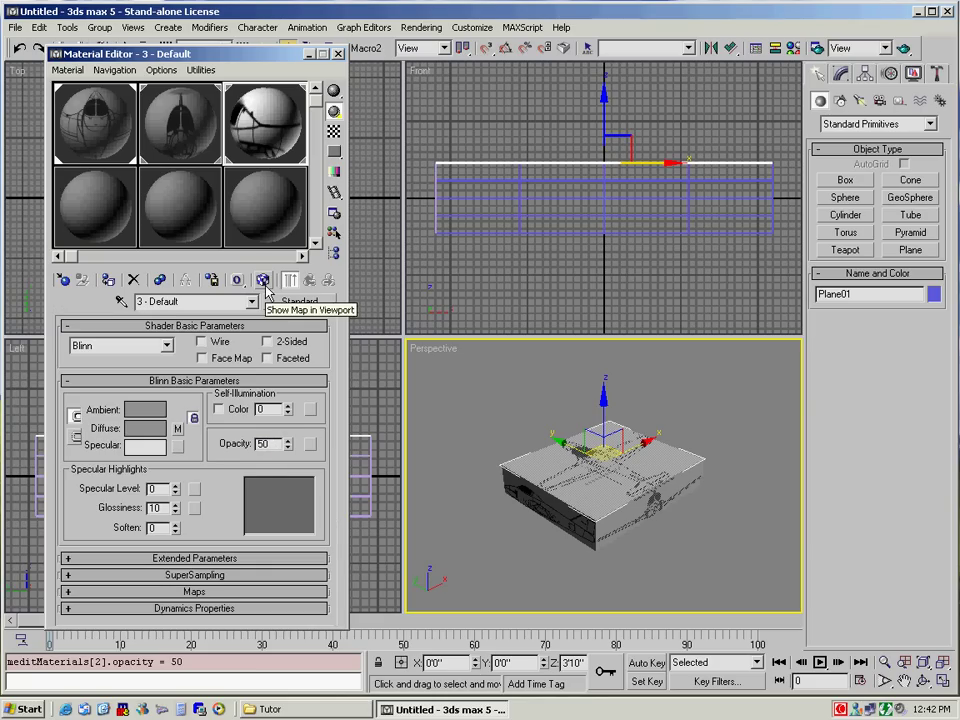
left_click(338, 53)
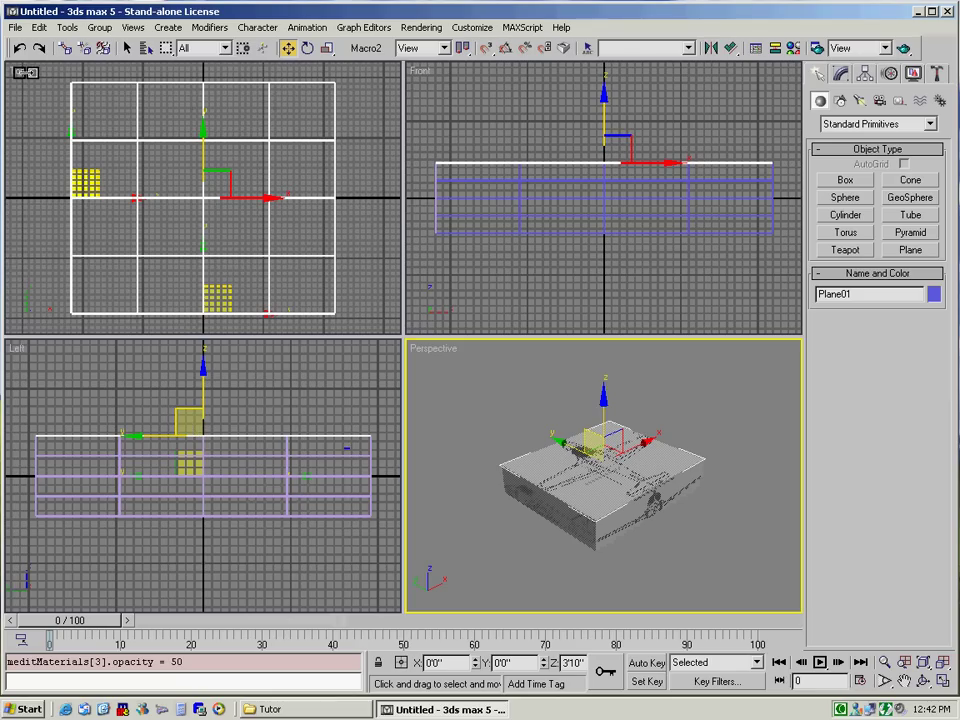
Switch the Top, Front and Left viewports to Smooth + Highlights shading.
right_click(17, 72)
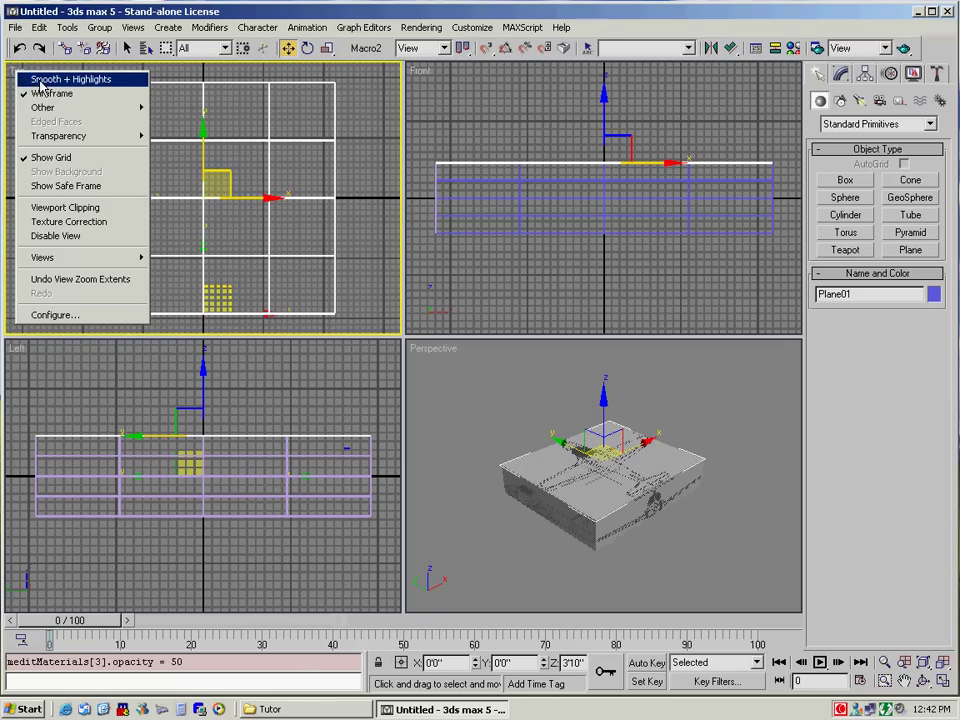
left_click(42, 80)
right_click(424, 75)
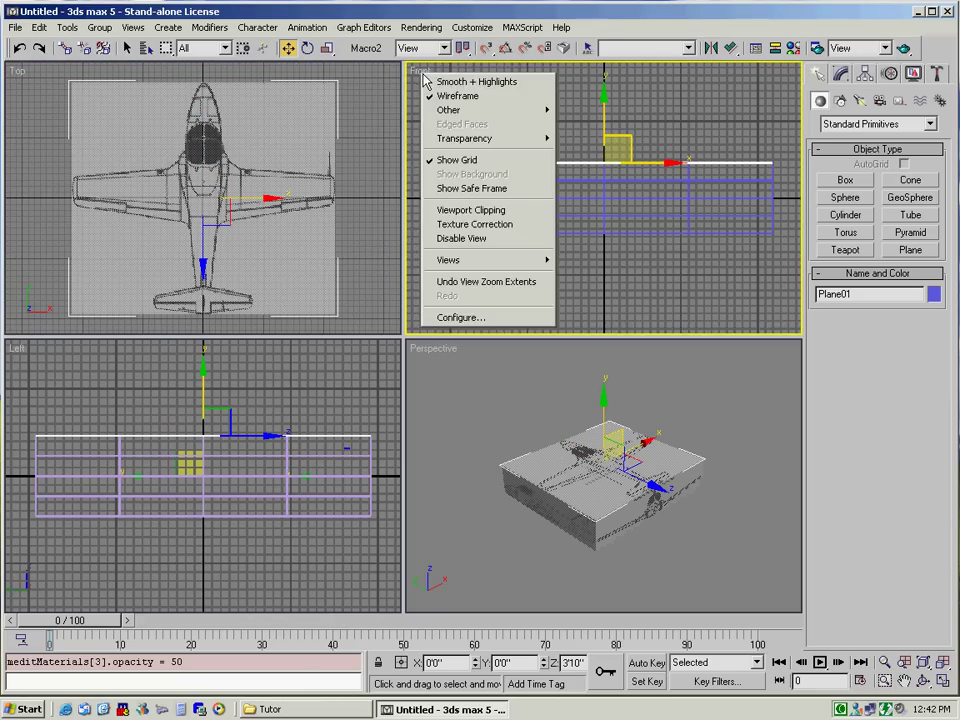
left_click(428, 81)
right_click(18, 351)
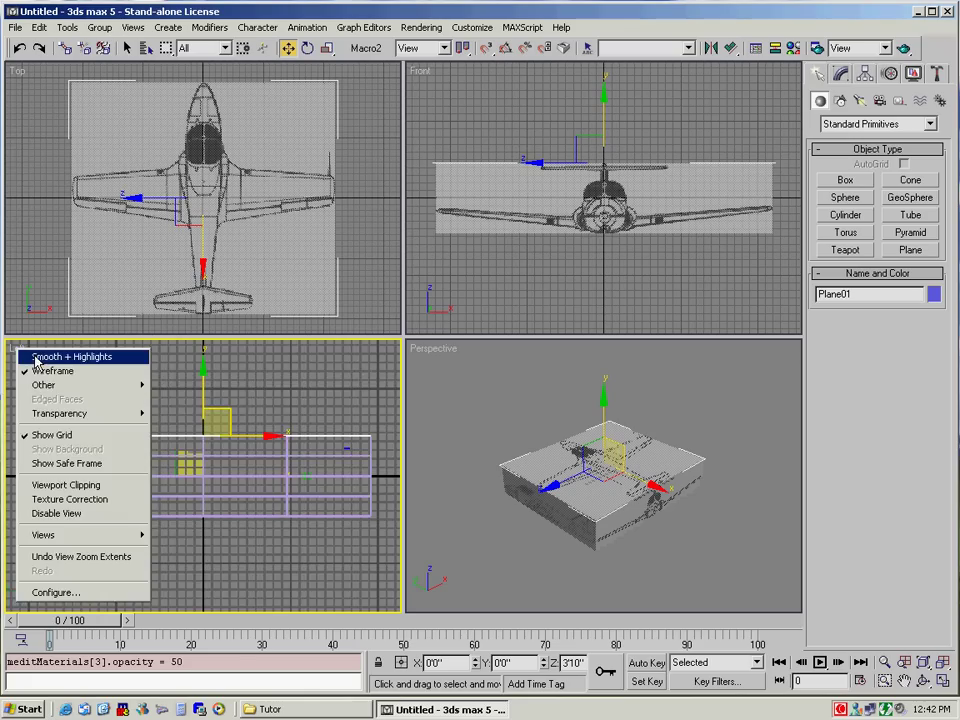
left_click(38, 357)
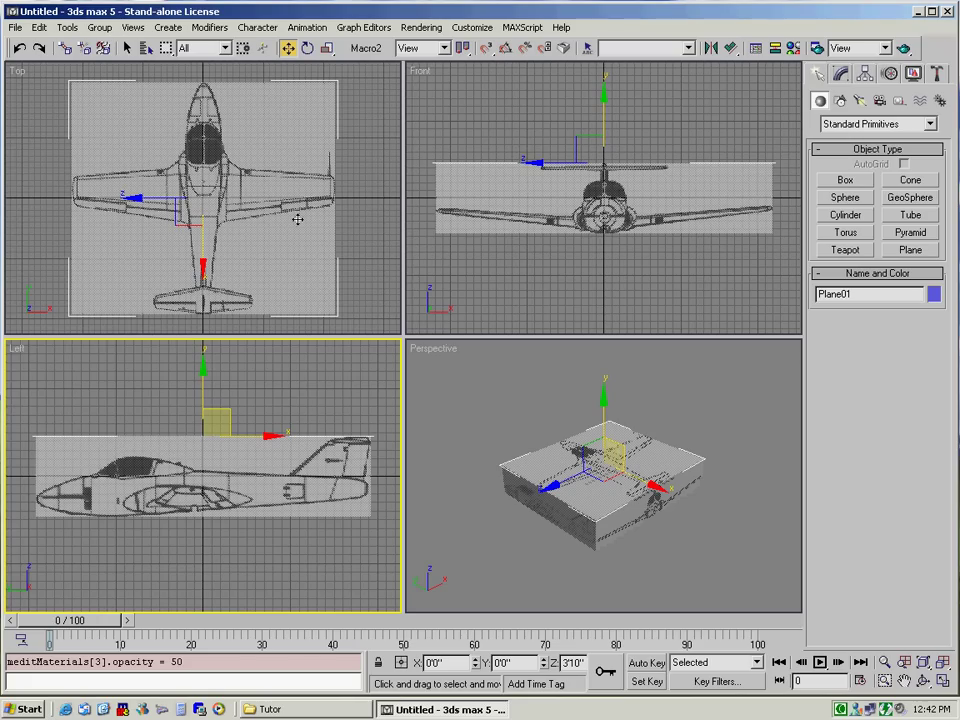